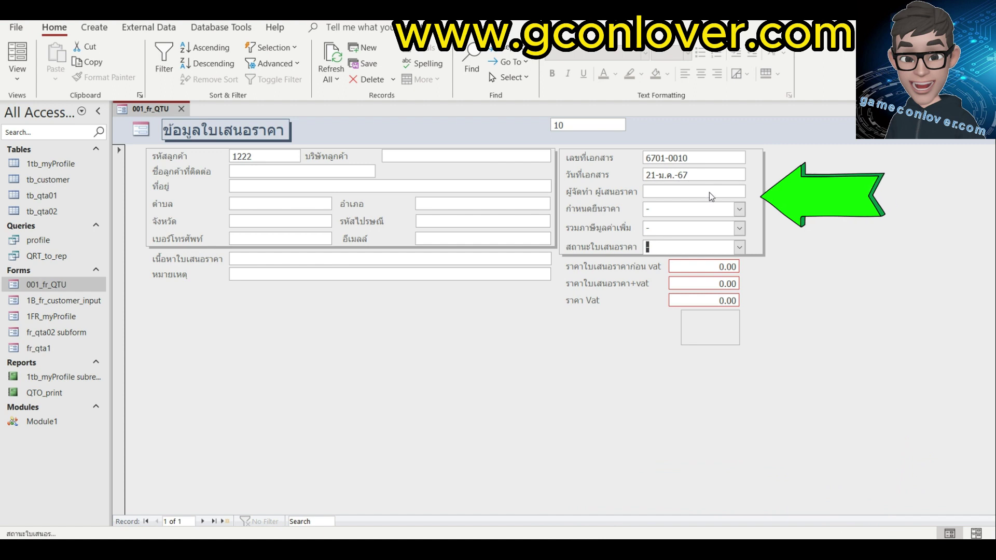
Review the price validity, VAT inclusion and quotation status choices without changing them.
click(743, 209)
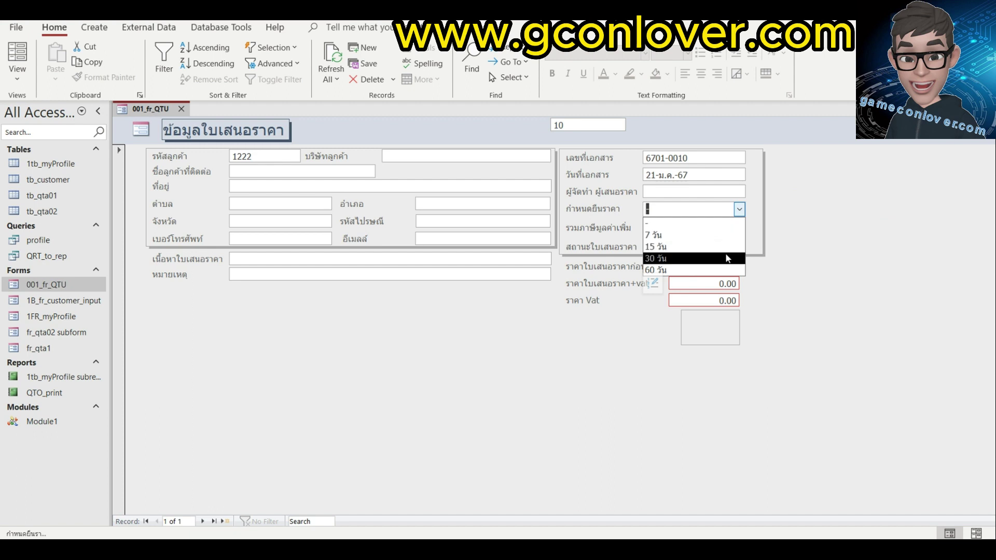
click(735, 232)
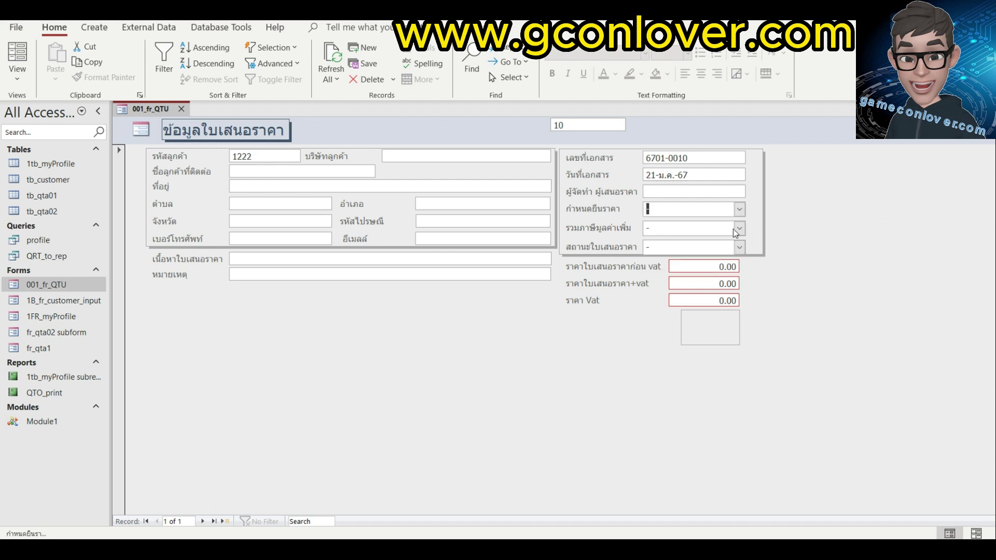
click(740, 229)
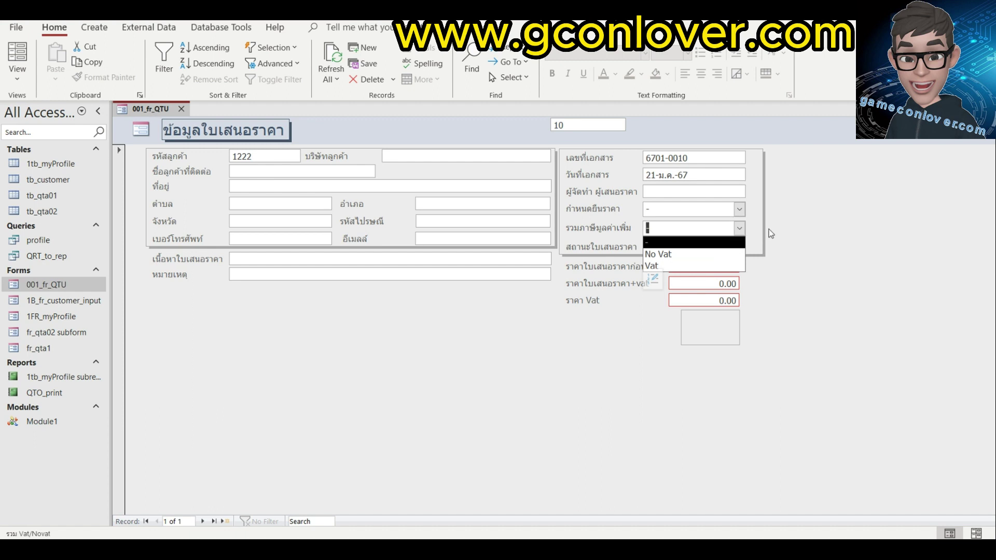
click(770, 233)
click(740, 248)
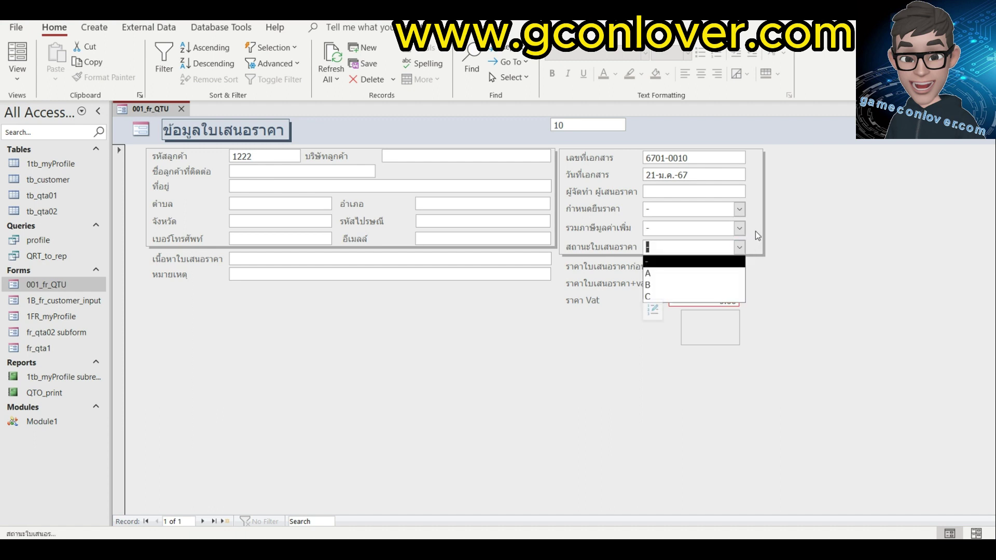
click(756, 231)
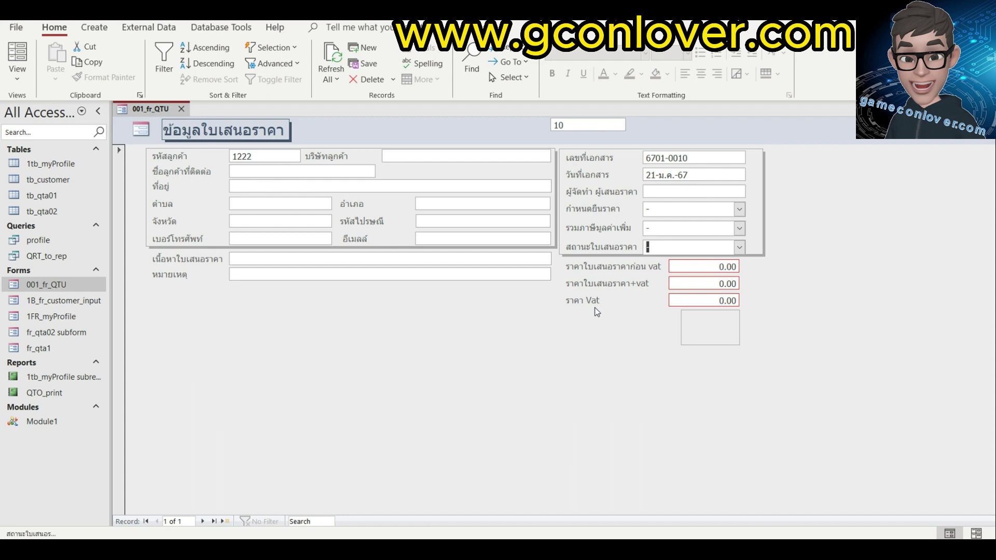
Open tb_qta02 in Design View and check the quantity, unit price and qtaL_total field descriptions.
double_click(64, 215)
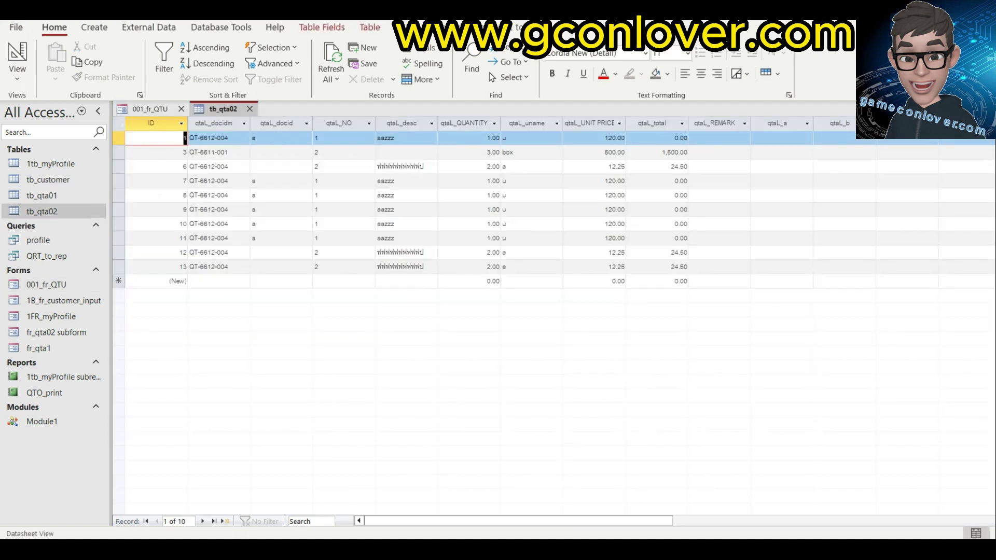
click(17, 52)
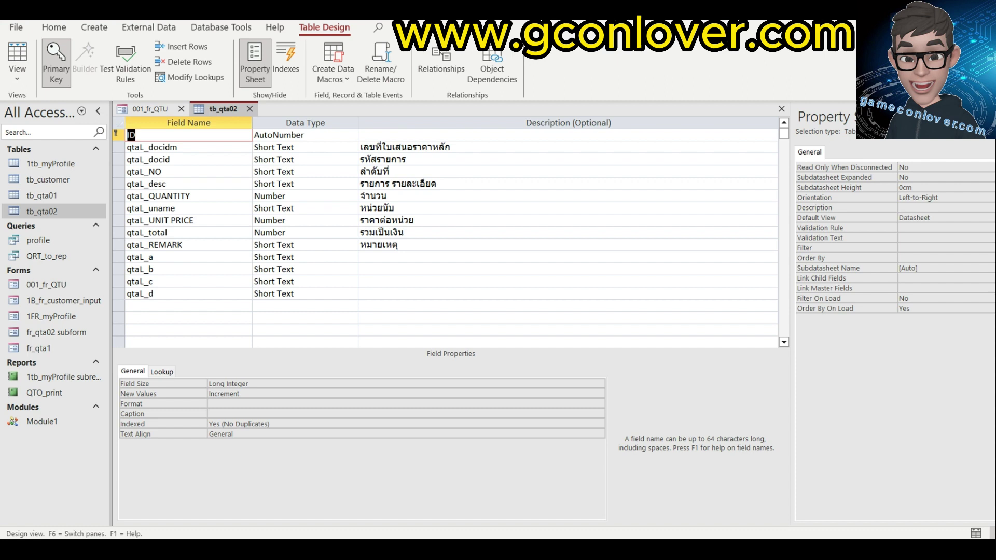
click(387, 195)
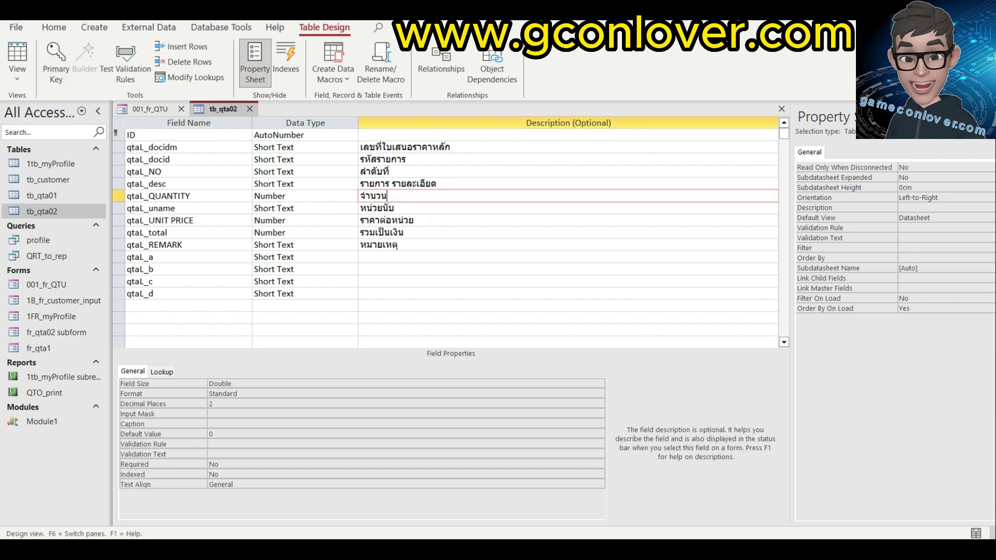
click(415, 220)
click(424, 232)
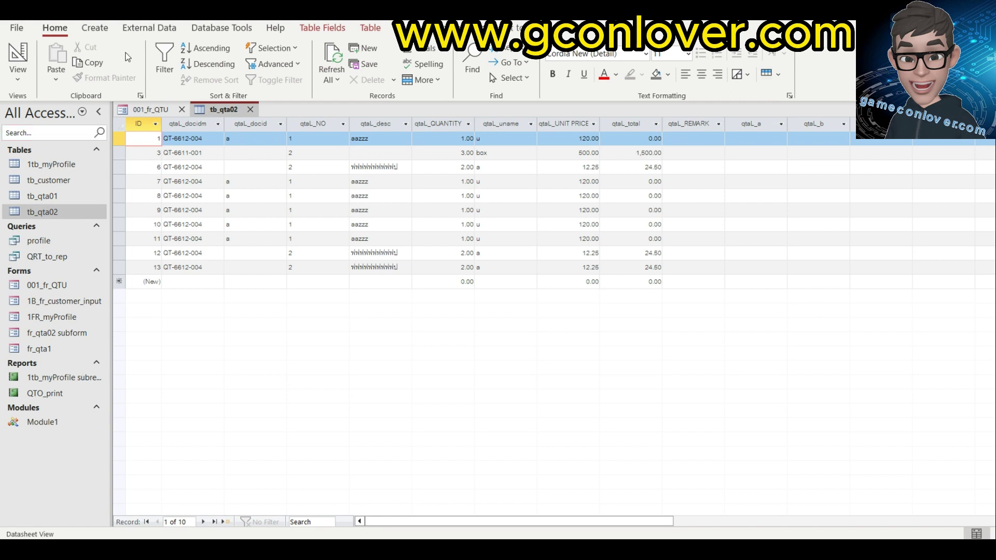
Create a Multiple Items form from tb_qta02 and hide the Navigation Pane.
click(103, 33)
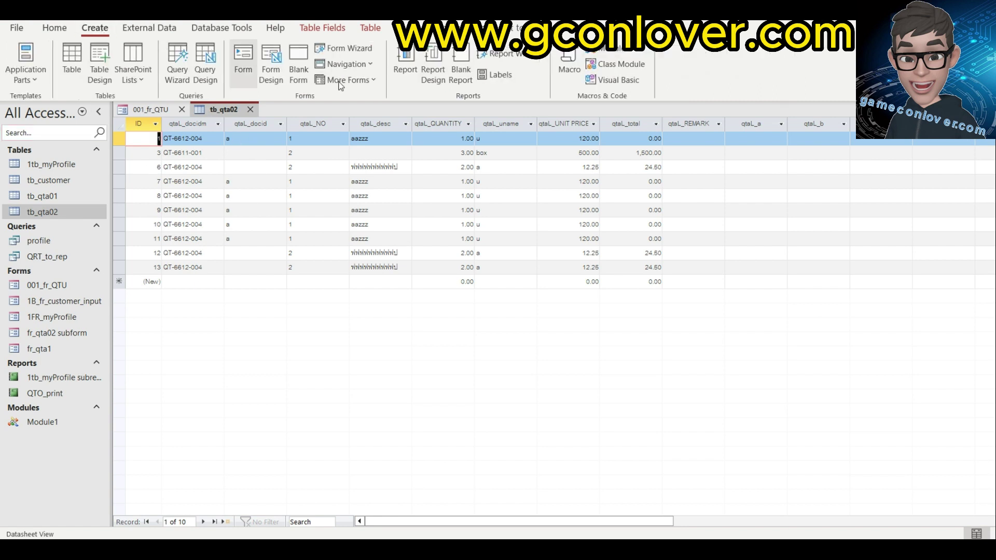
click(374, 82)
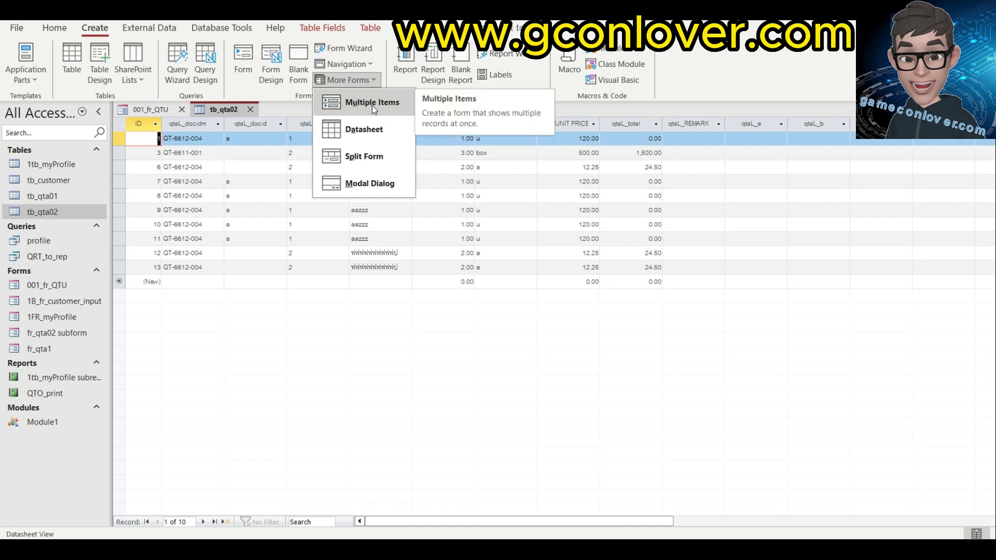
click(371, 104)
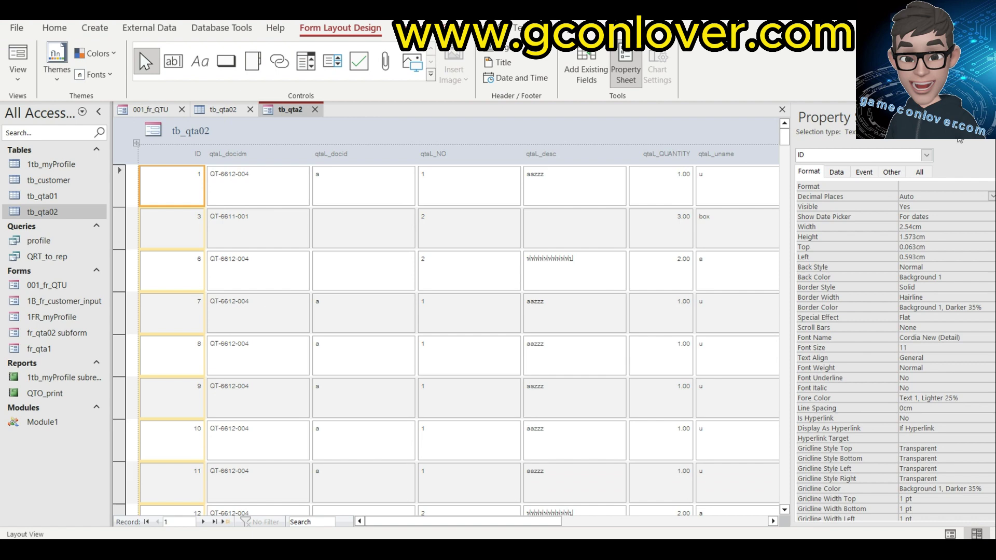
click(99, 112)
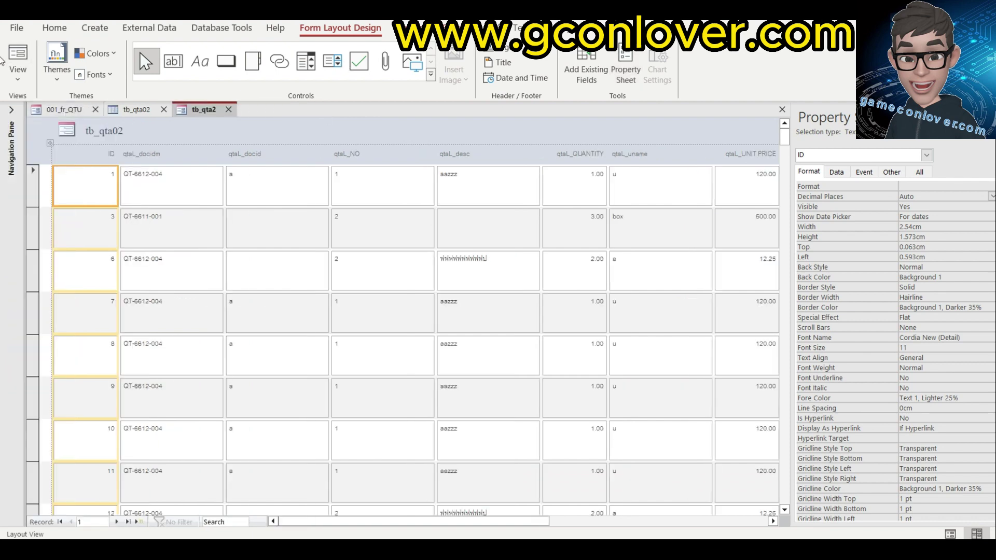
Switch the new form to Design View and delete the header logo and title.
click(18, 71)
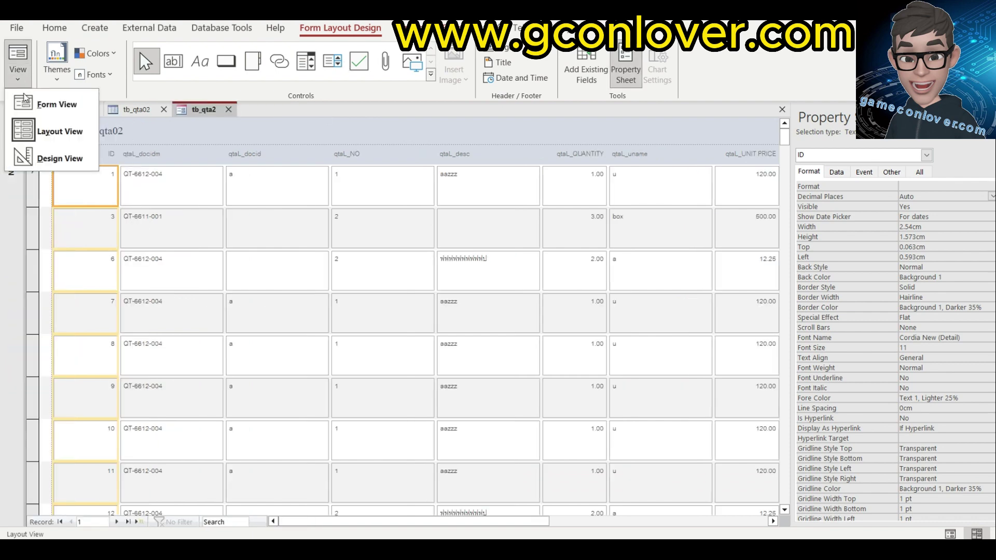
click(57, 164)
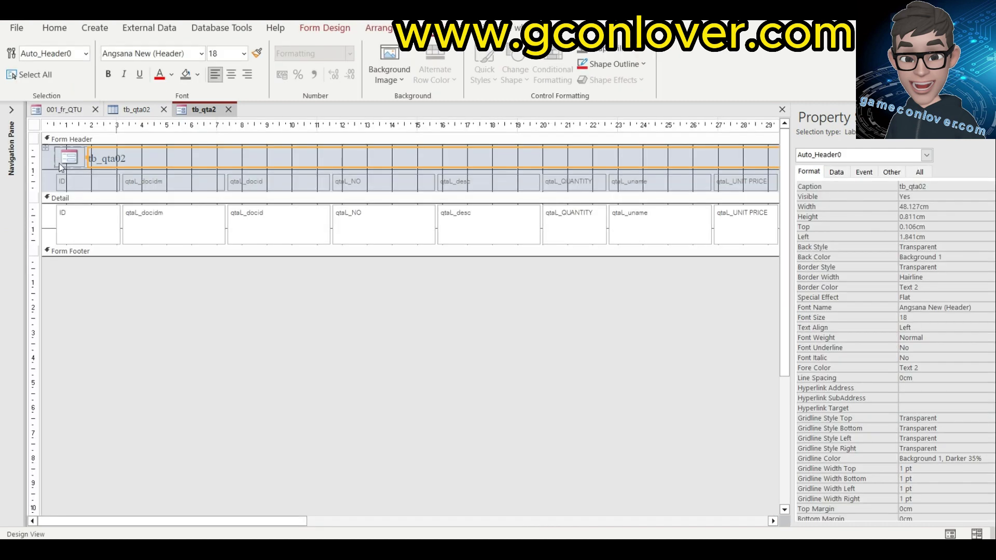
click(47, 150)
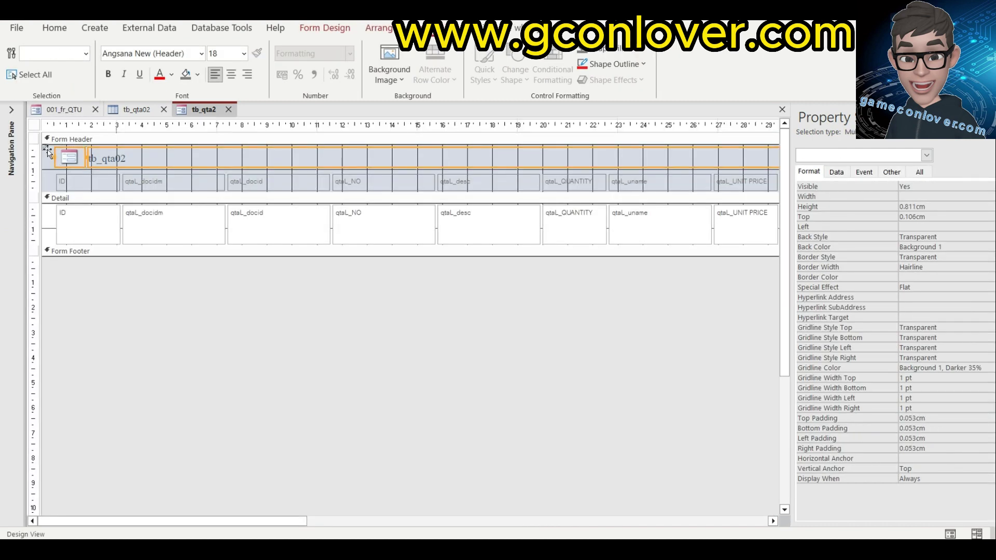
key(Delete)
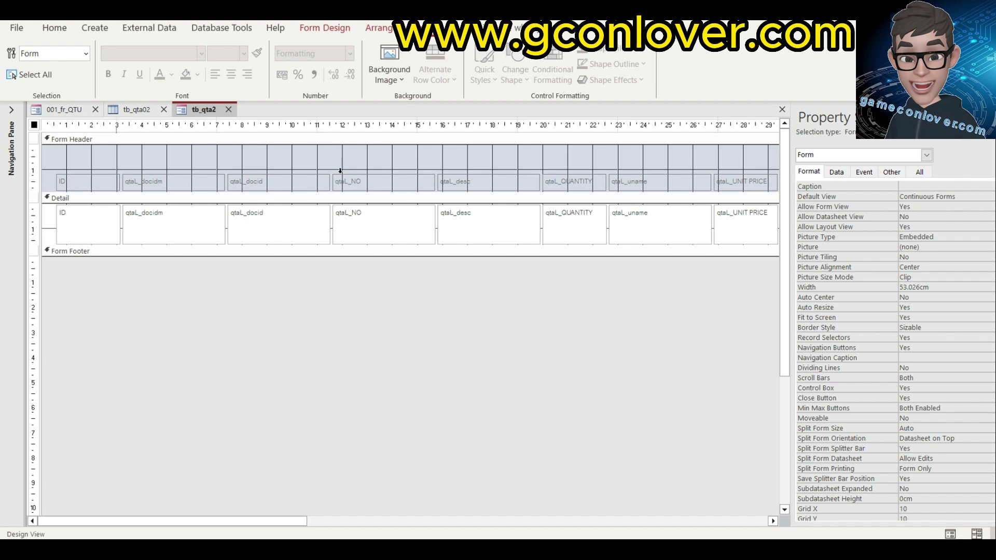
Narrow the qtal_docidm and qtal_docid columns.
click(87, 177)
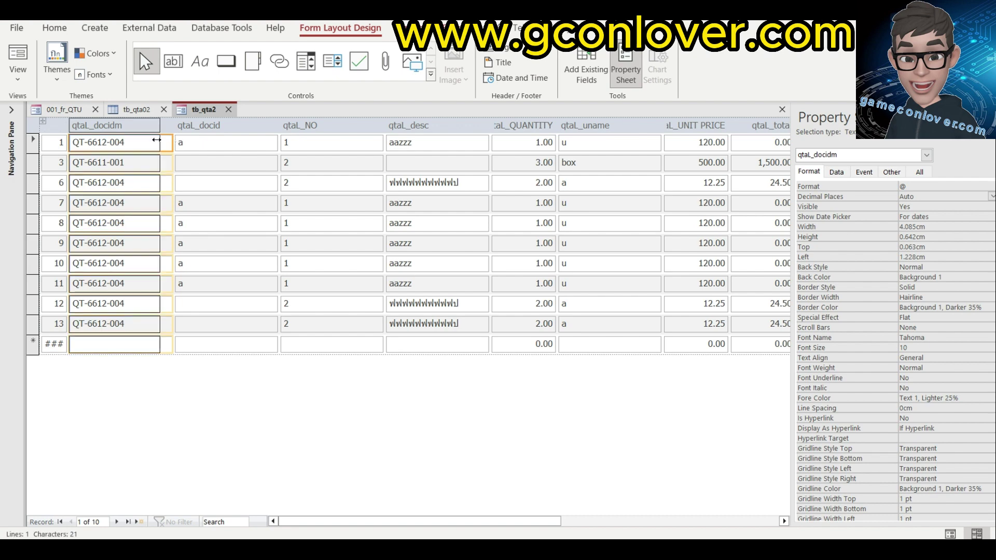
drag(157, 140, 140, 139)
drag(243, 142, 162, 142)
Relabel the column headers No., รายการ, จำนวน, หน่วยนับ, ราคา, ราคารวม and หมายเหตุ.
click(178, 127)
text(No.)
key(Tab)
text(รายการ)
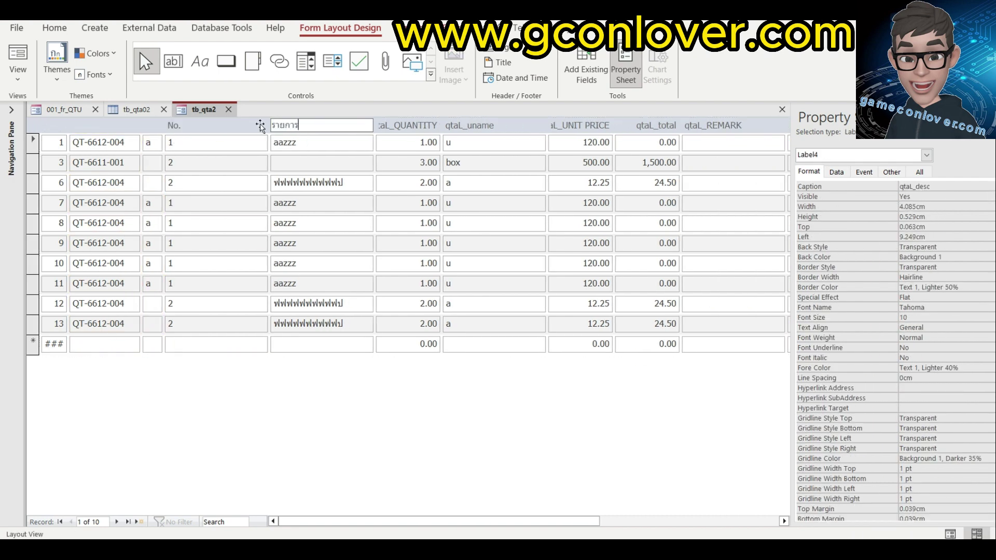
key(Tab)
text(จำนวน)
key(Tab)
text(หน่วยนับ)
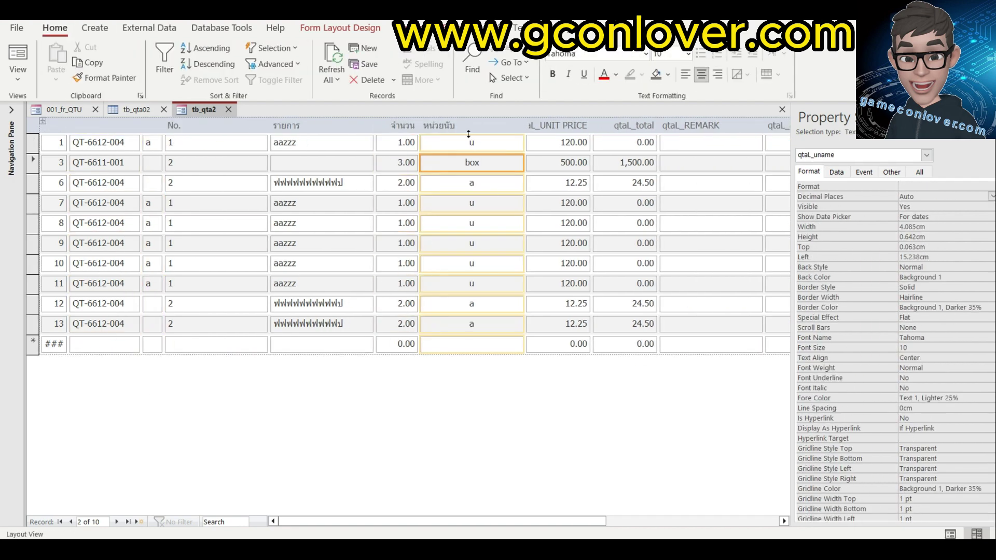
key(Tab)
text(ราคา)
key(Tab)
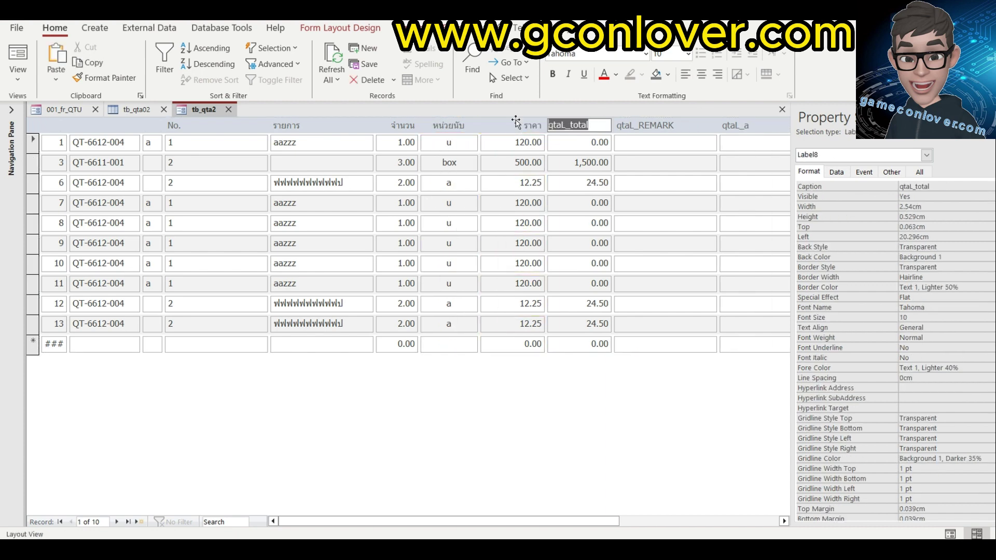
text(ราคารวม)
key(Tab)
text(หมายเหตุ)
key(ctrl+e)
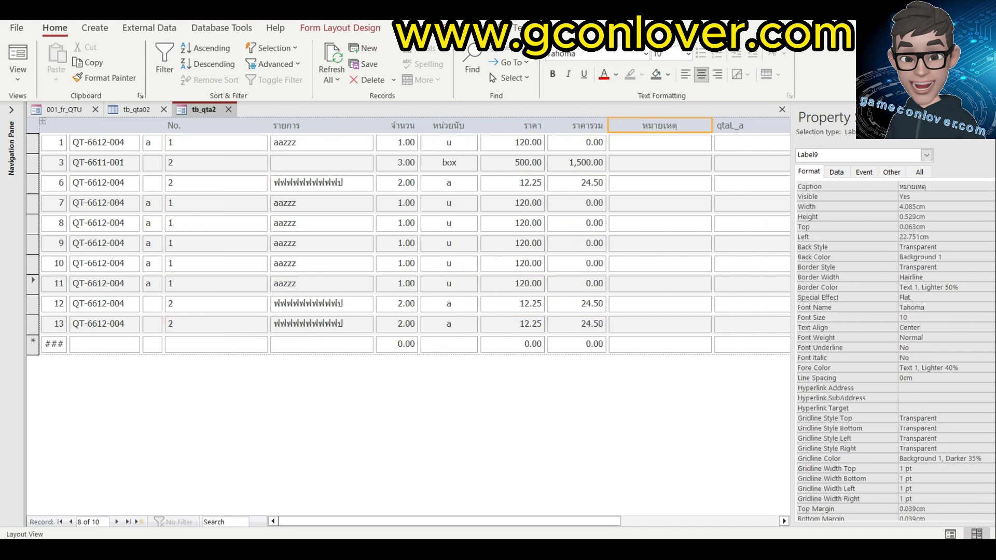
Save the form as fr_subquta.
key(ctrl+s)
text(fr_subquta)
key(Return)
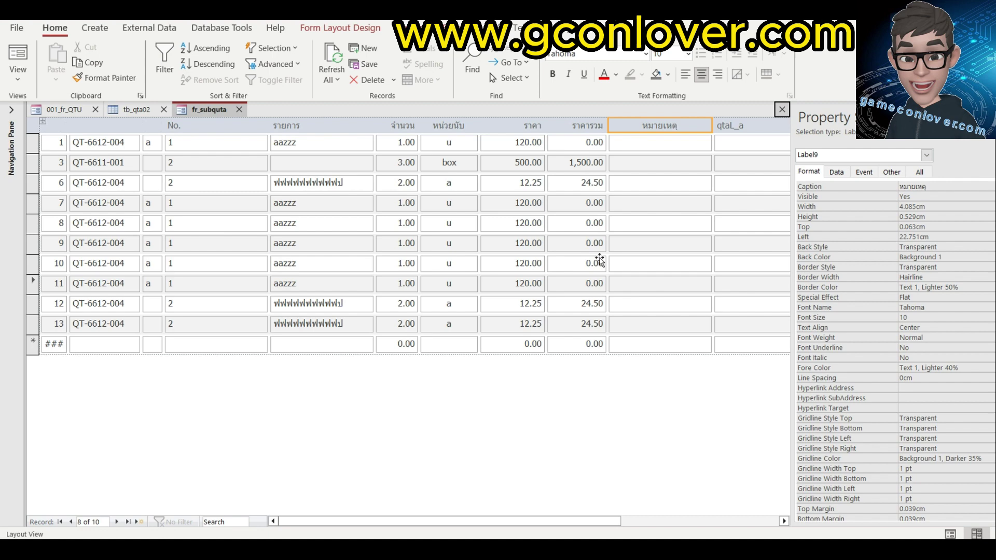
Close fr_subquta and open 001_fr_QTU in Design View.
click(783, 109)
click(61, 107)
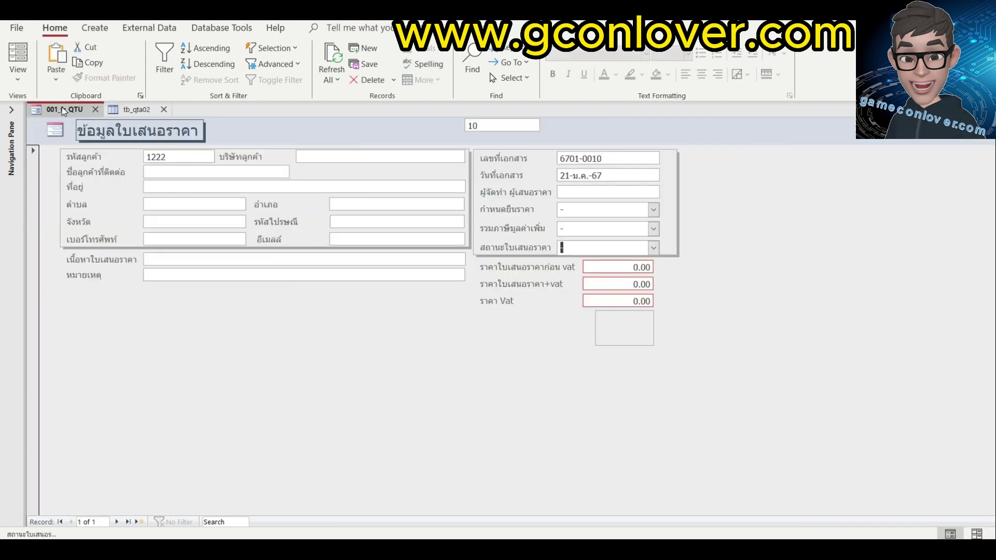
click(17, 75)
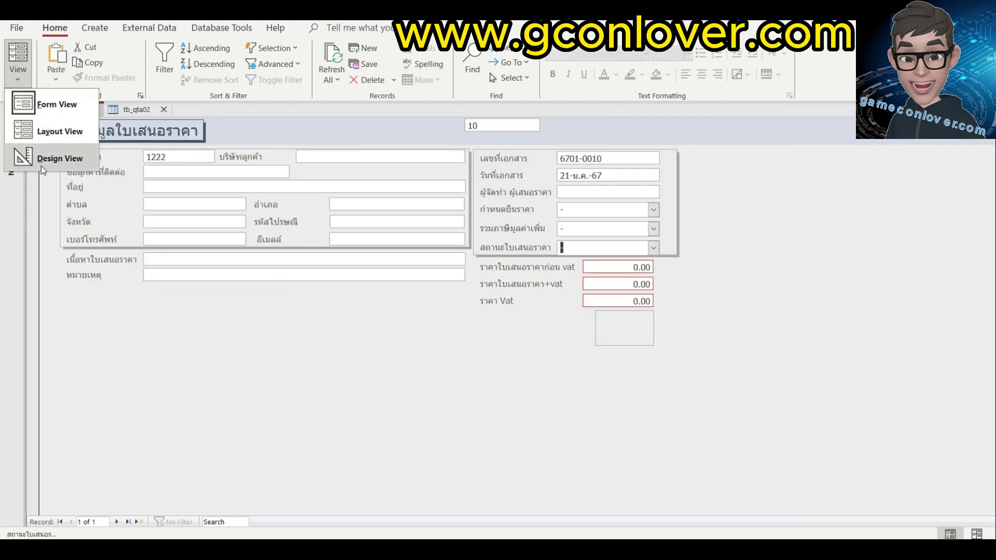
click(41, 160)
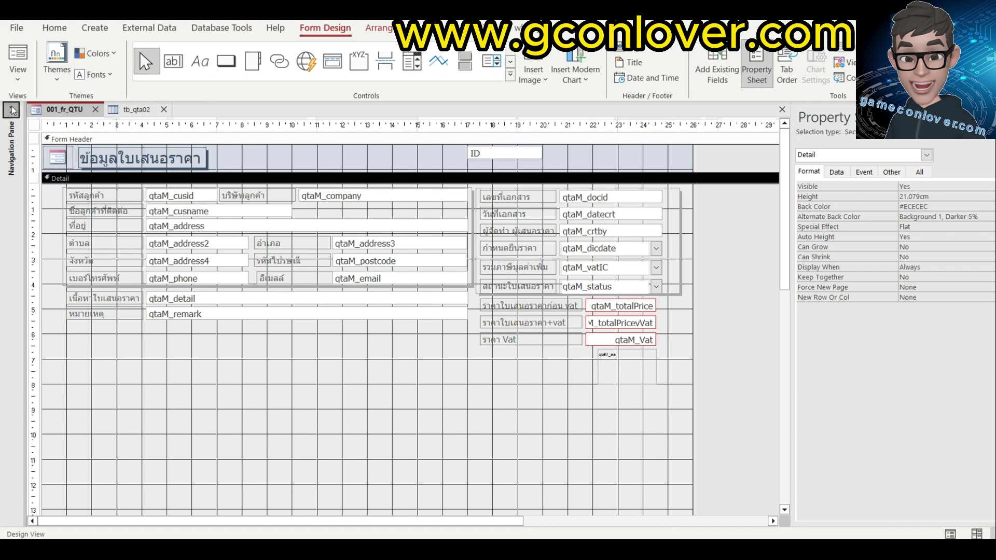
click(11, 110)
Draw a subform control below the remarks field using the existing fr_subquta form.
click(511, 61)
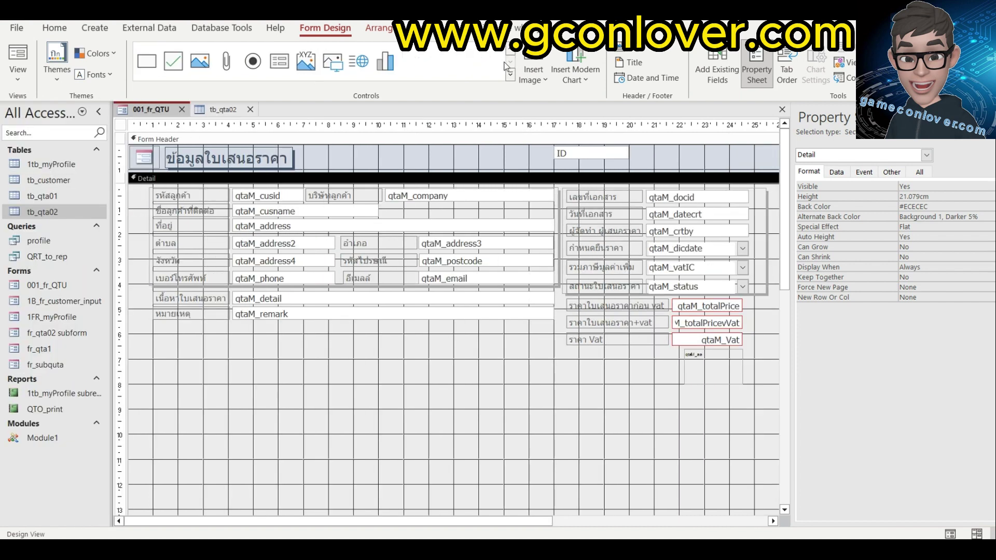
click(252, 61)
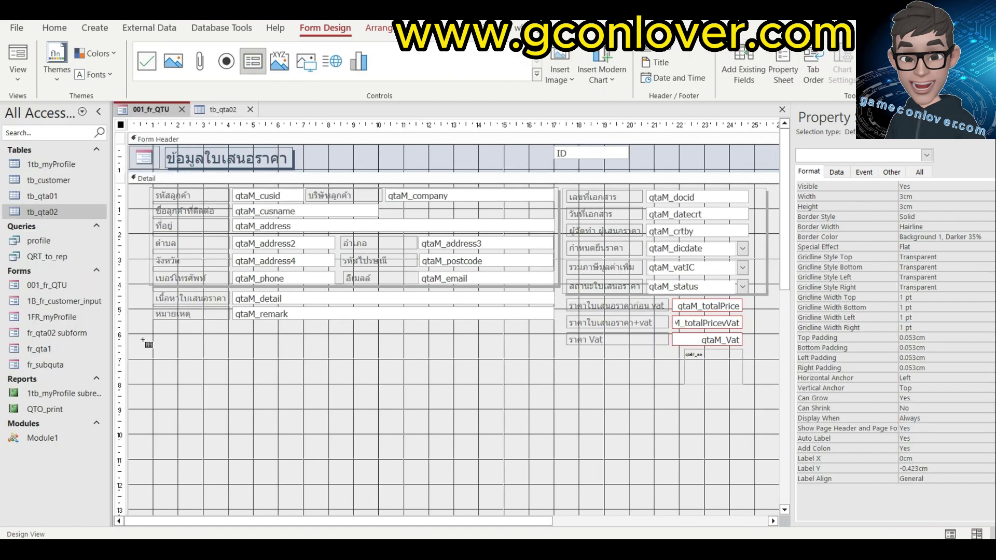
drag(131, 332, 560, 487)
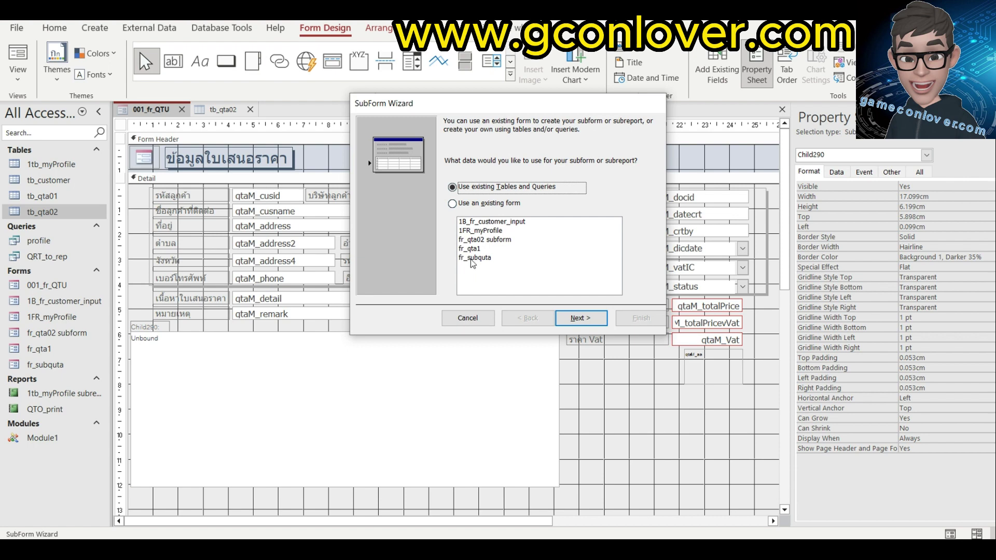
click(472, 258)
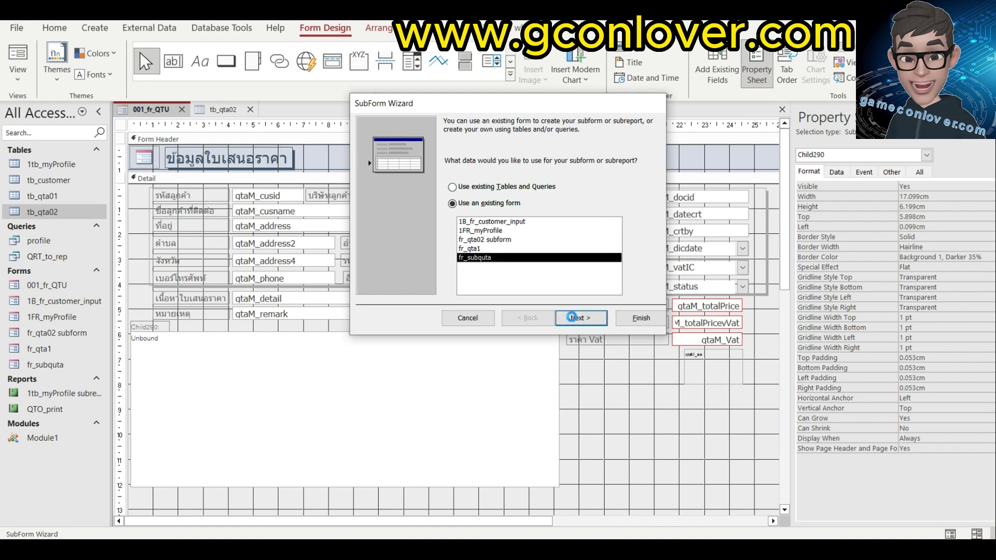
click(577, 317)
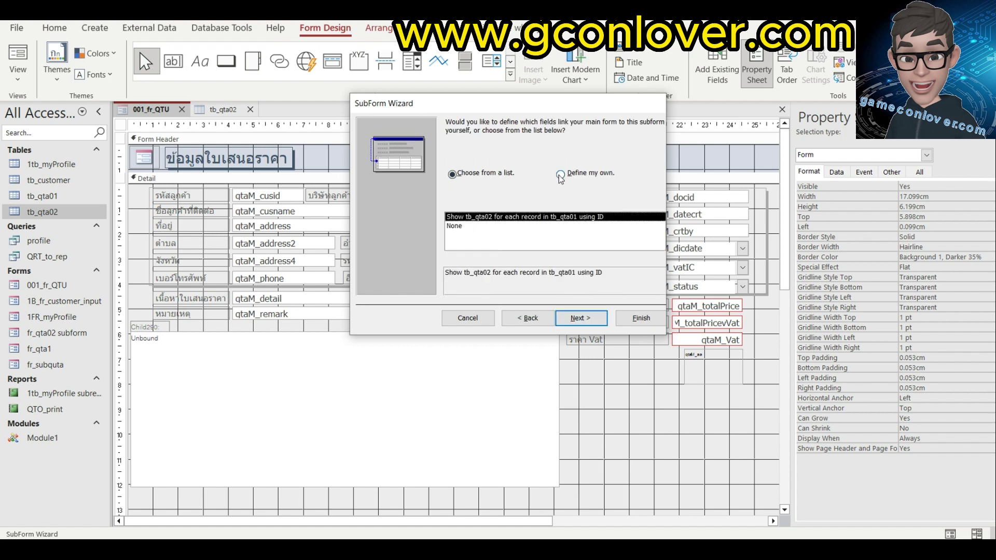
Link the subform from qtaM_docid to qtal_docid and finish the wizard.
click(562, 177)
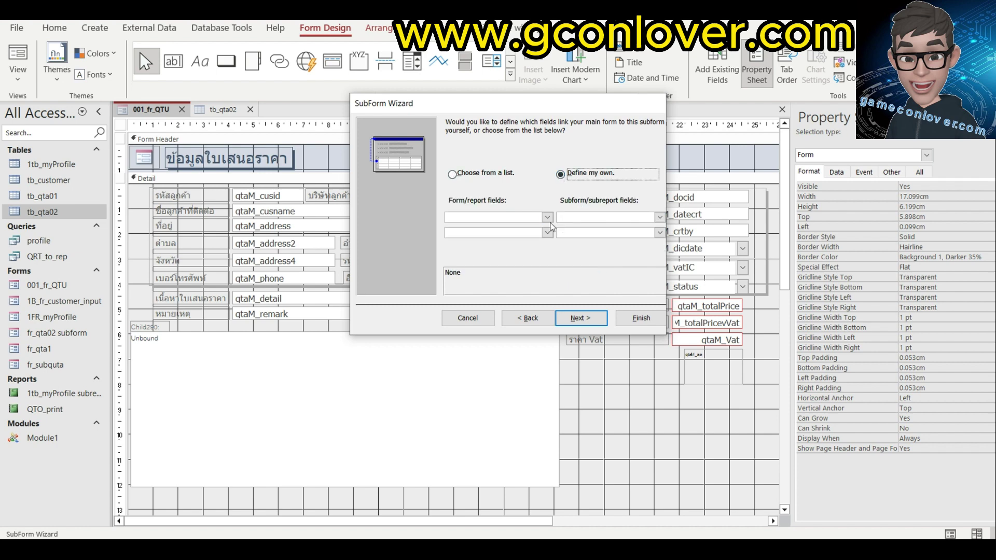
click(546, 217)
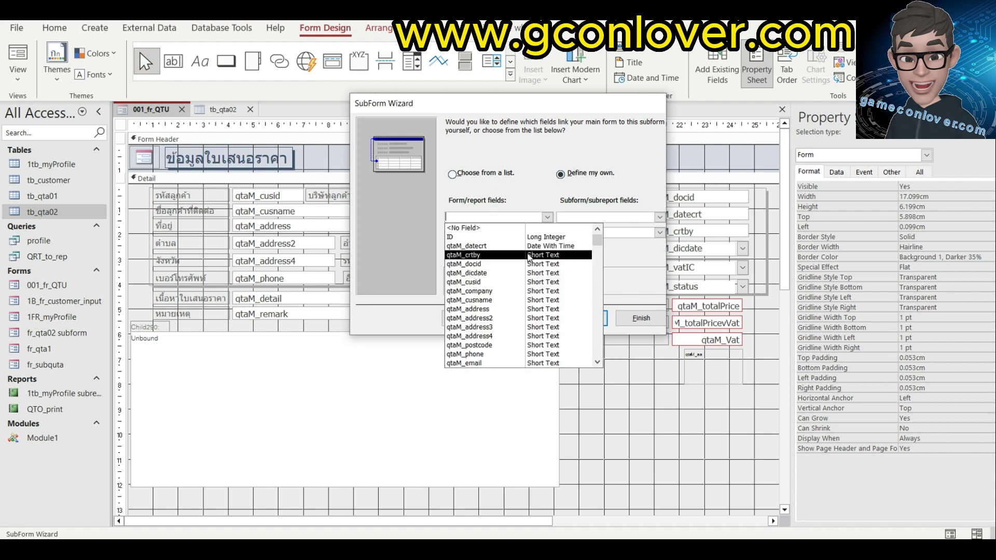
click(464, 264)
click(659, 217)
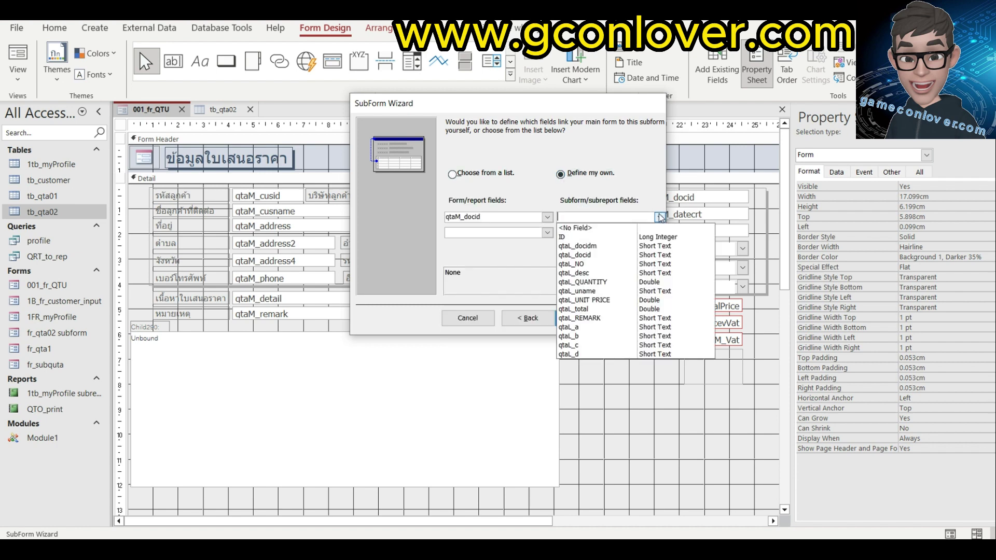
click(618, 255)
click(569, 314)
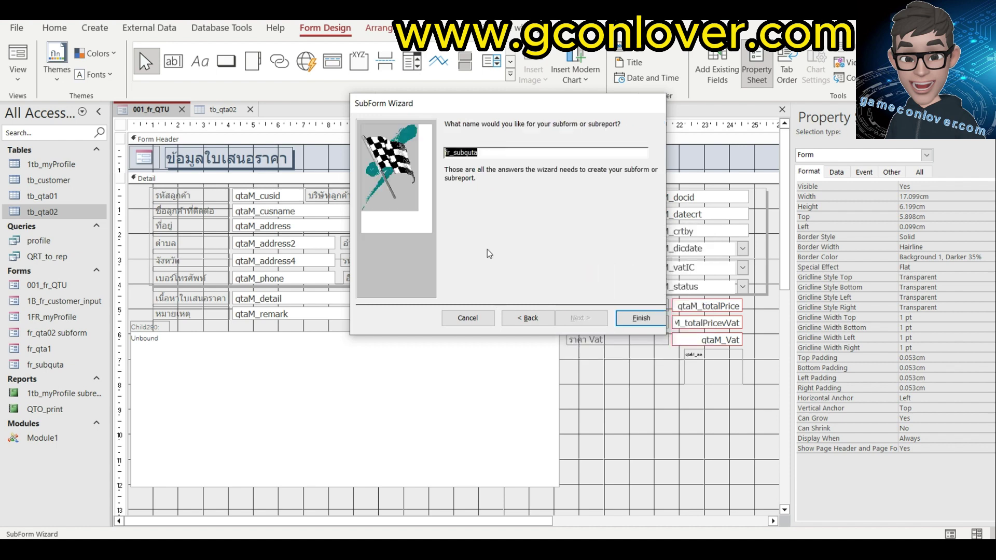
click(641, 317)
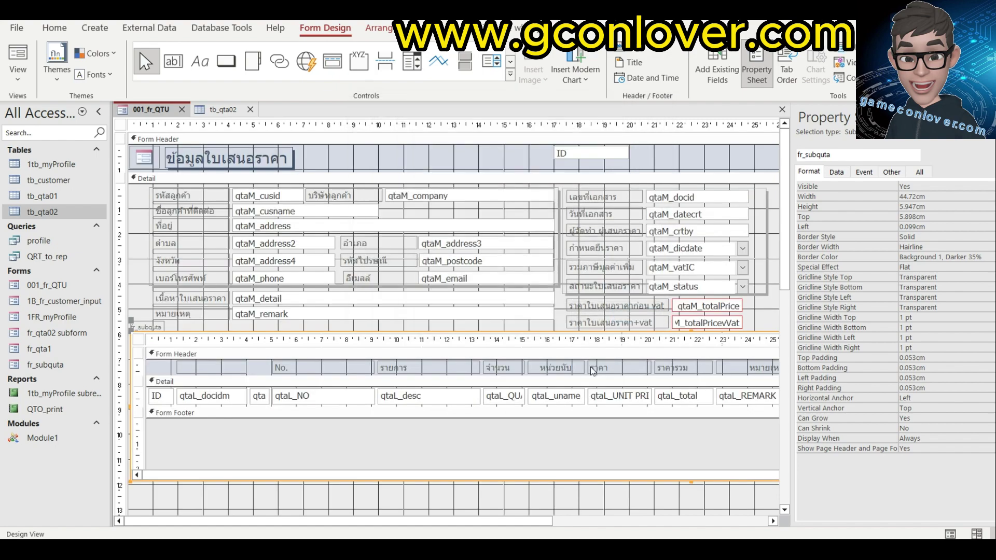
Preview the quotation form in Layout view, save the design changes, and open it for data entry.
click(14, 58)
click(14, 58)
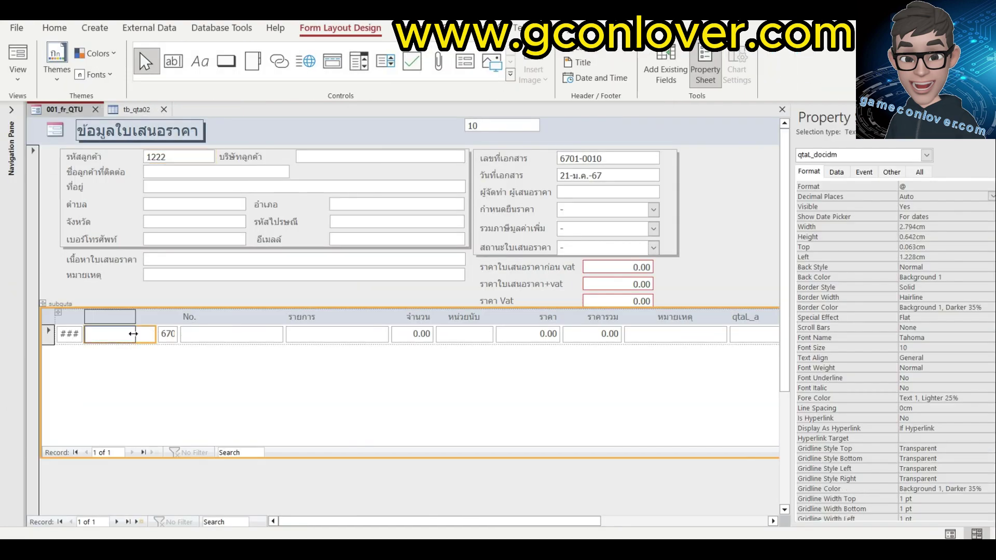
click(249, 335)
click(465, 328)
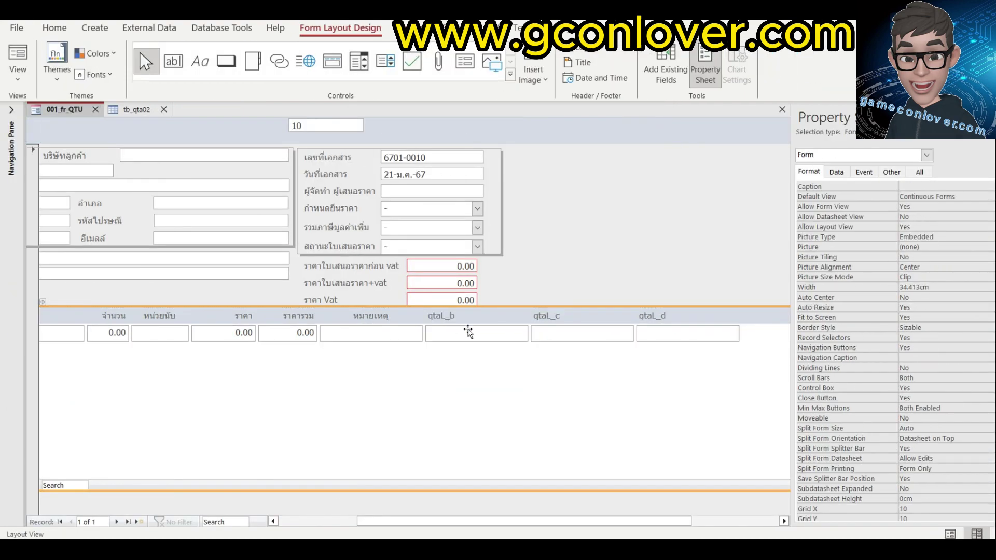
key(Delete)
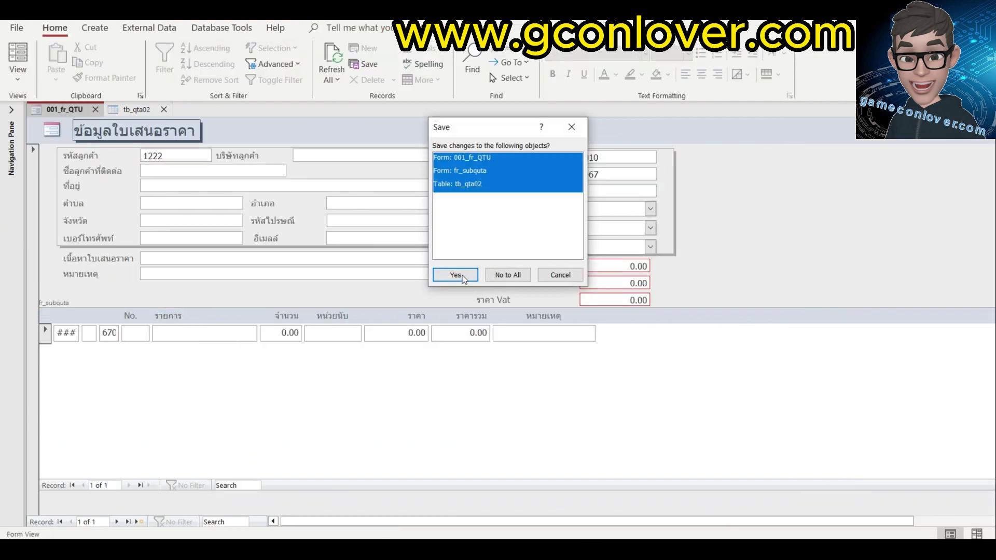
click(457, 271)
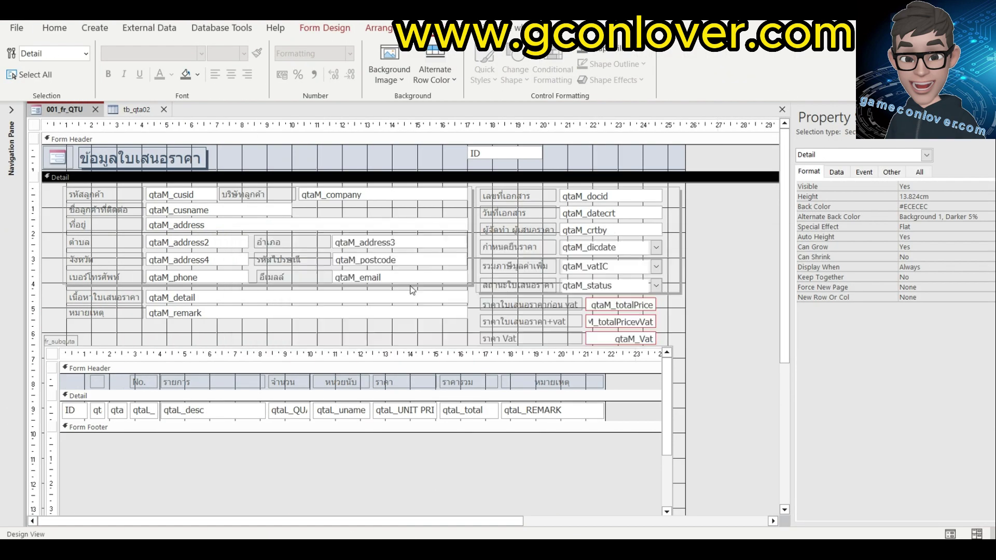
key(F5)
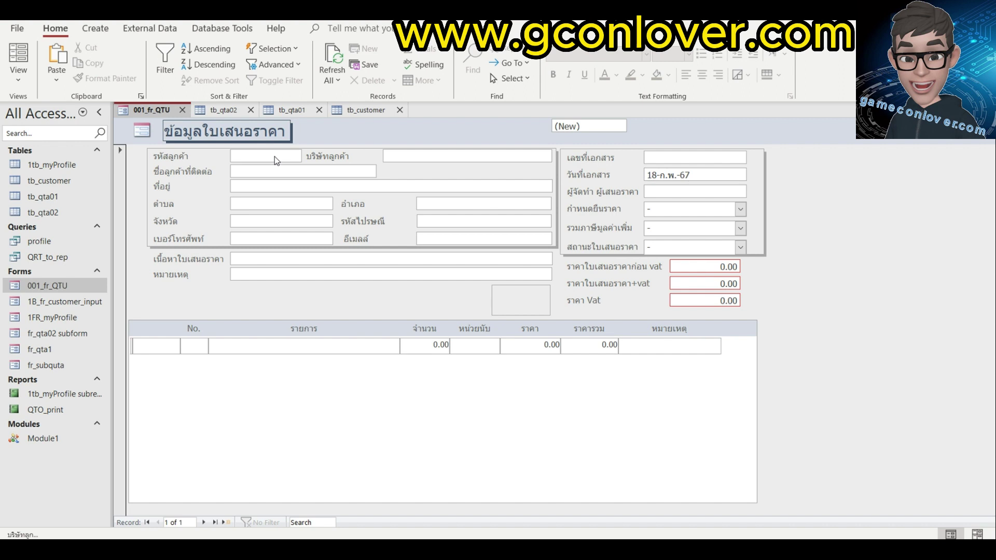
Enter customer code a001 and the company name.
click(275, 157)
text(a001)
key(Tab)
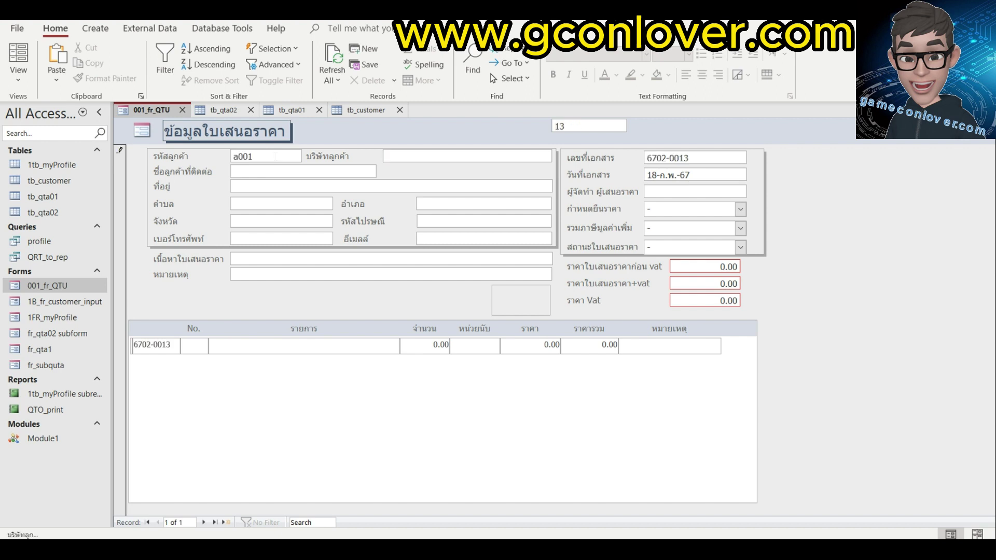
text(myname is)
Add item No. 1 'ระบบงานโปรแกรม MS access', quantity 1, unit ระบบ.
click(194, 345)
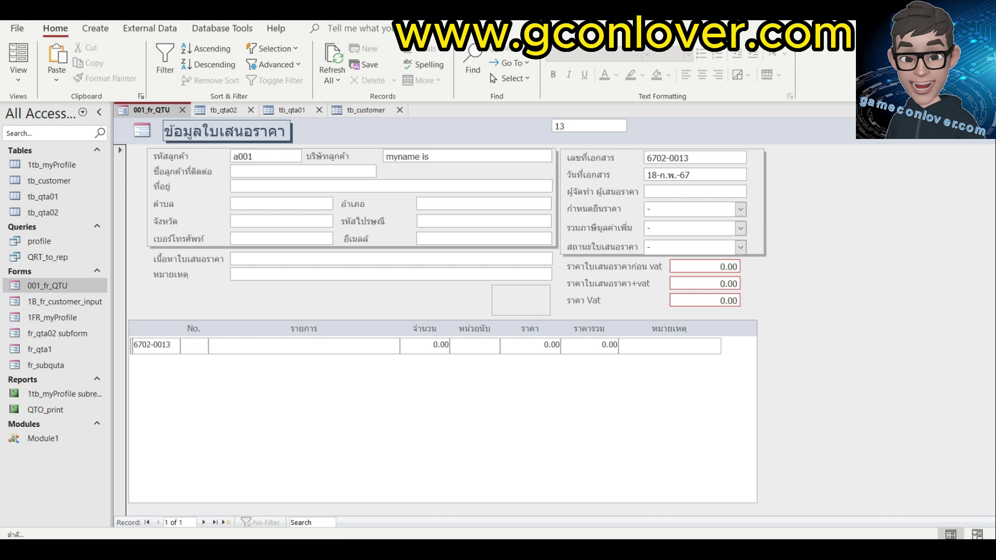
text(1)
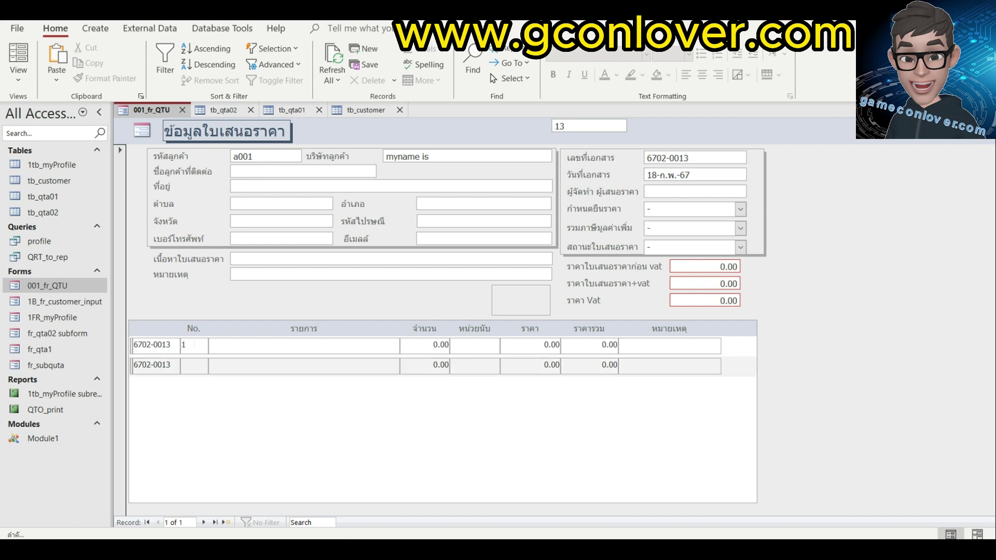
key(Tab)
text(ระบบงานโปรแกรม MS access)
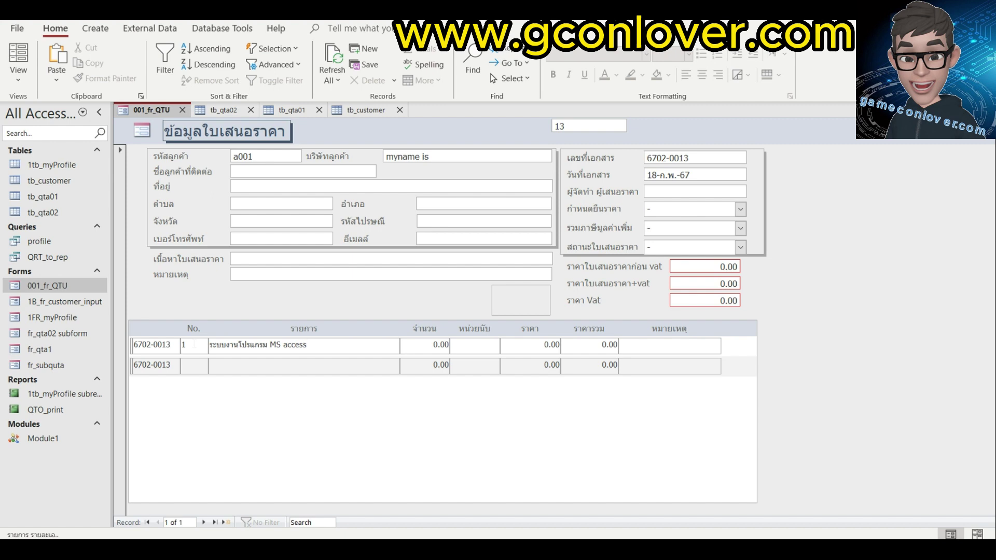
key(Tab)
text(1)
key(Tab)
text(t)
key(BackSpace)
text(ระบบ)
Set the item's unit price to 3,500.00.
click(552, 345)
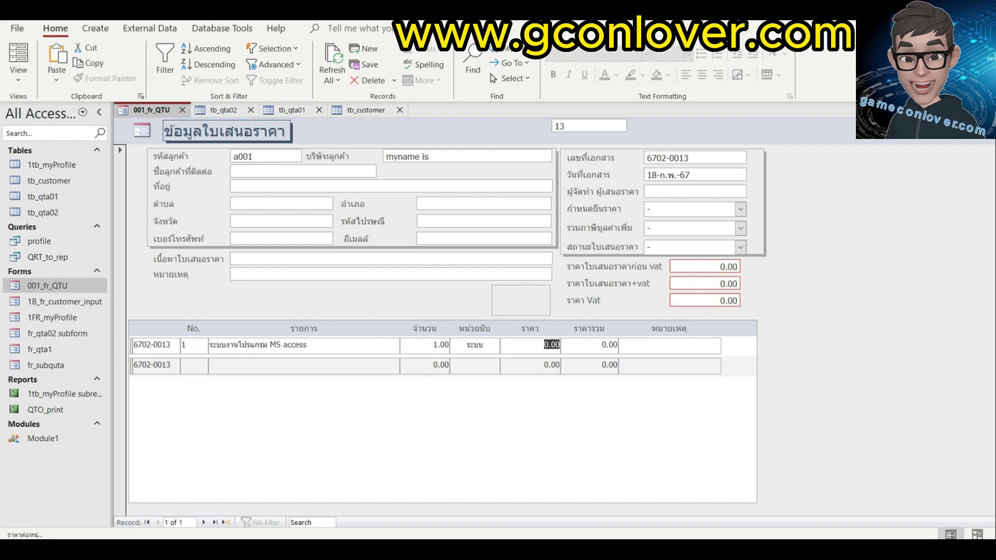
key(BackSpace)
text(-ถจ)
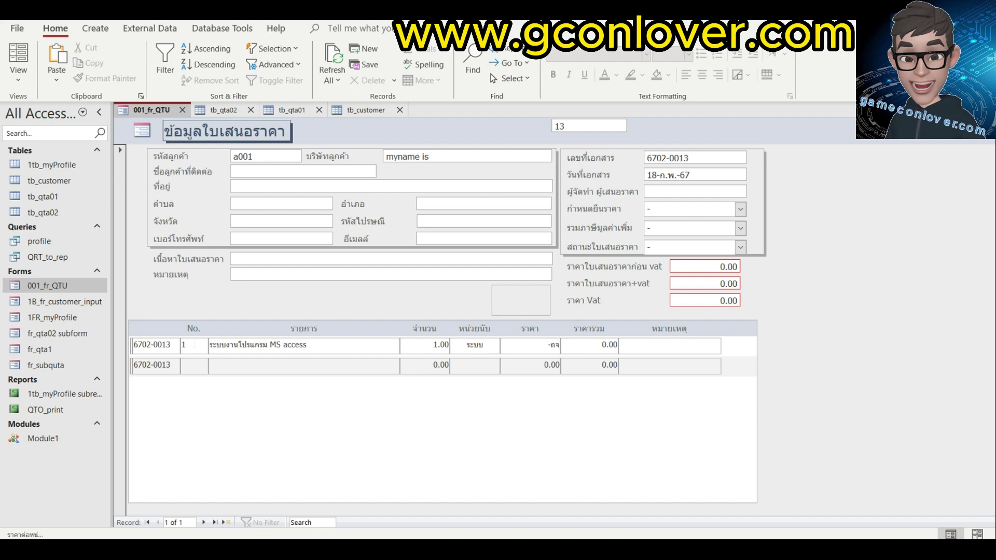
text(3500)
key(Return)
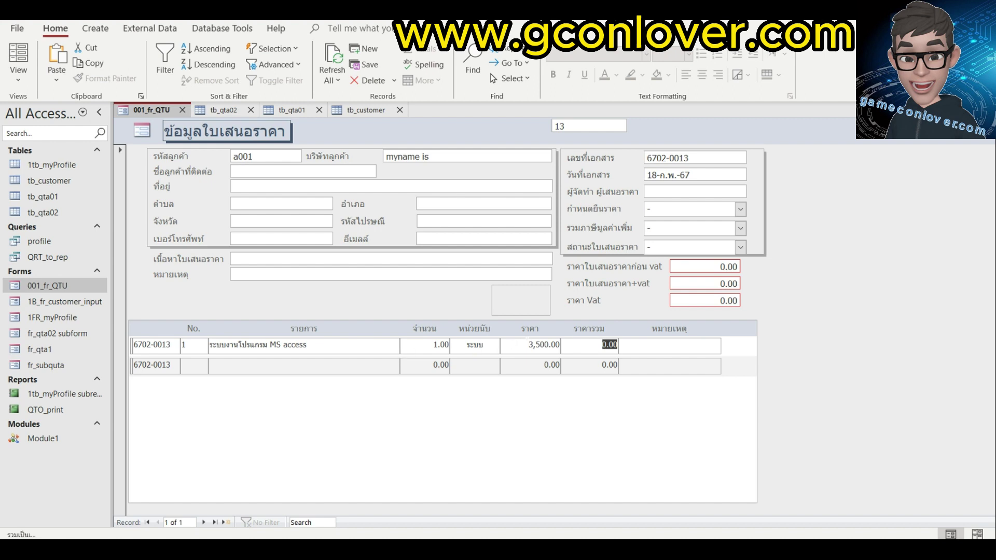
click(21, 77)
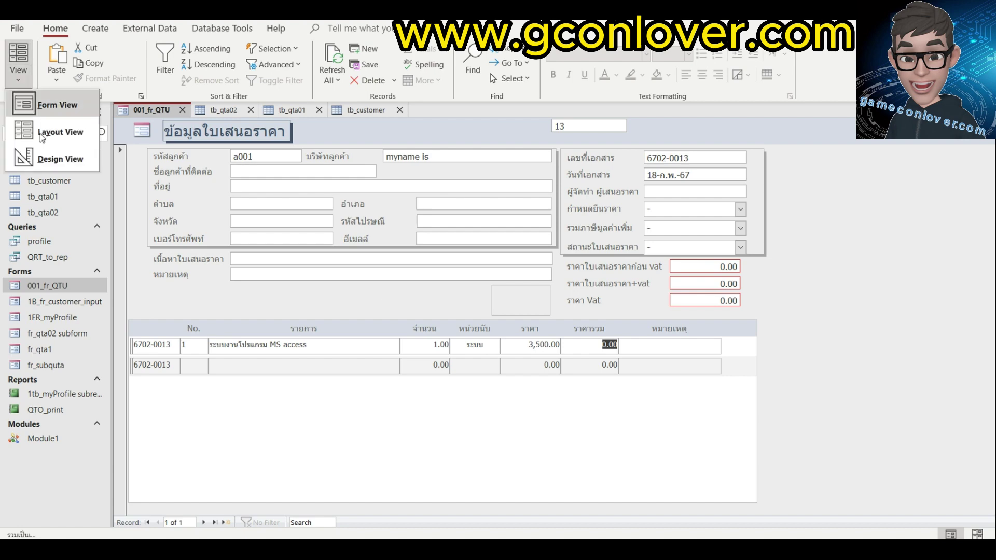
Start a Macro Builder macro for the After Update event of the qtaL_UNIT PRICE field.
click(59, 160)
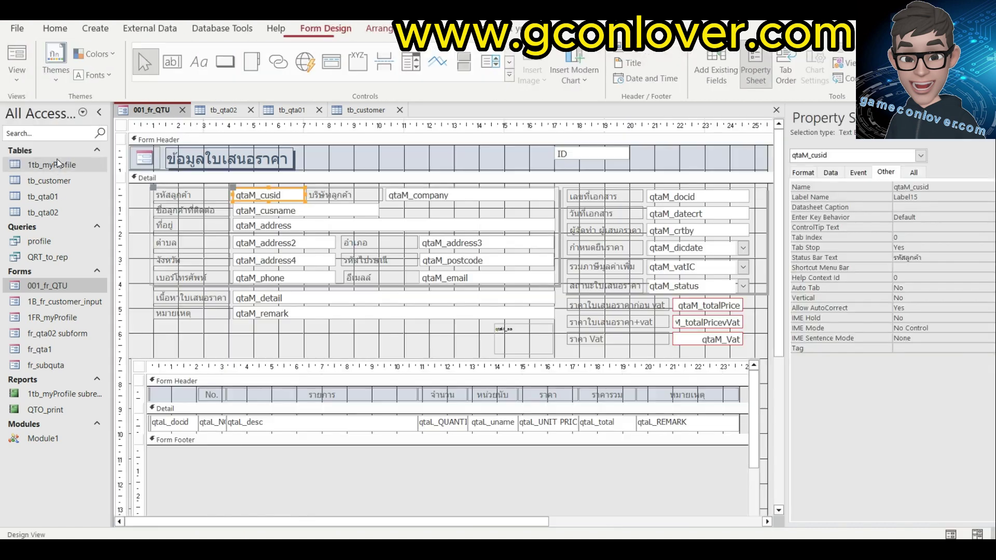
click(490, 425)
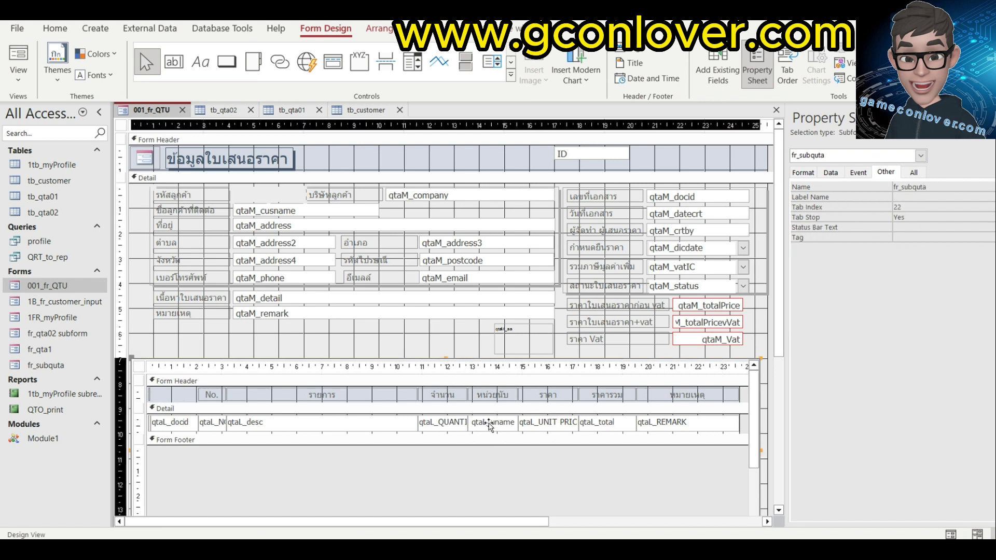
click(548, 421)
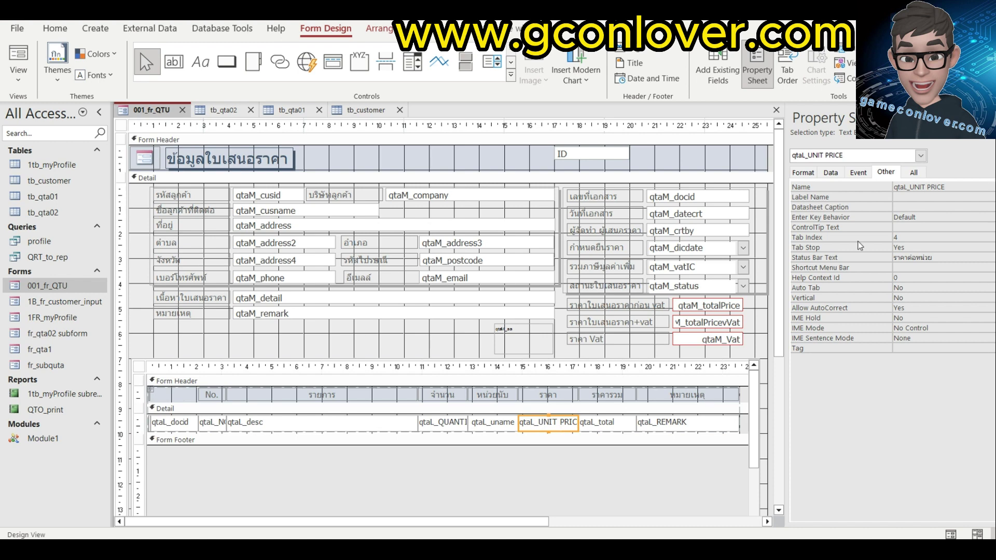
click(858, 173)
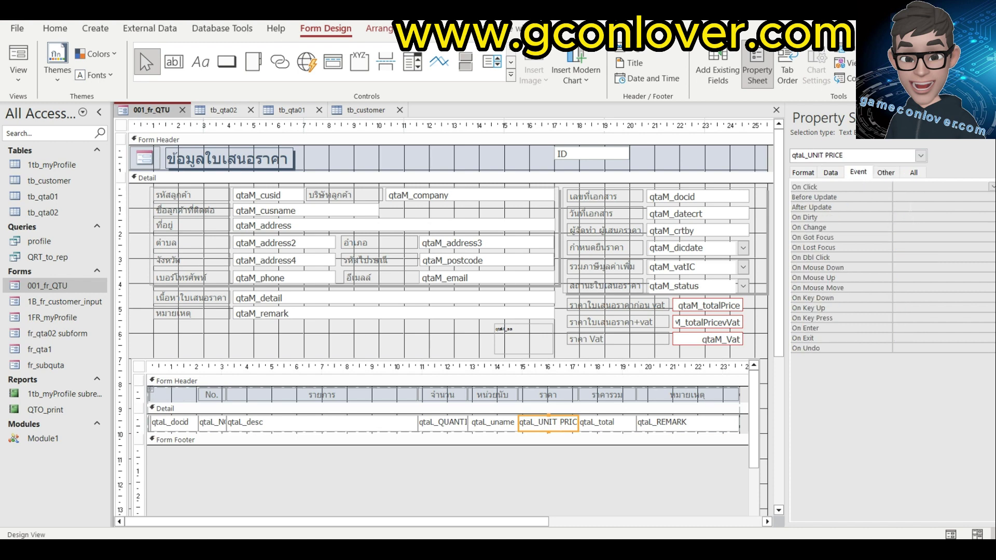
click(942, 207)
click(992, 207)
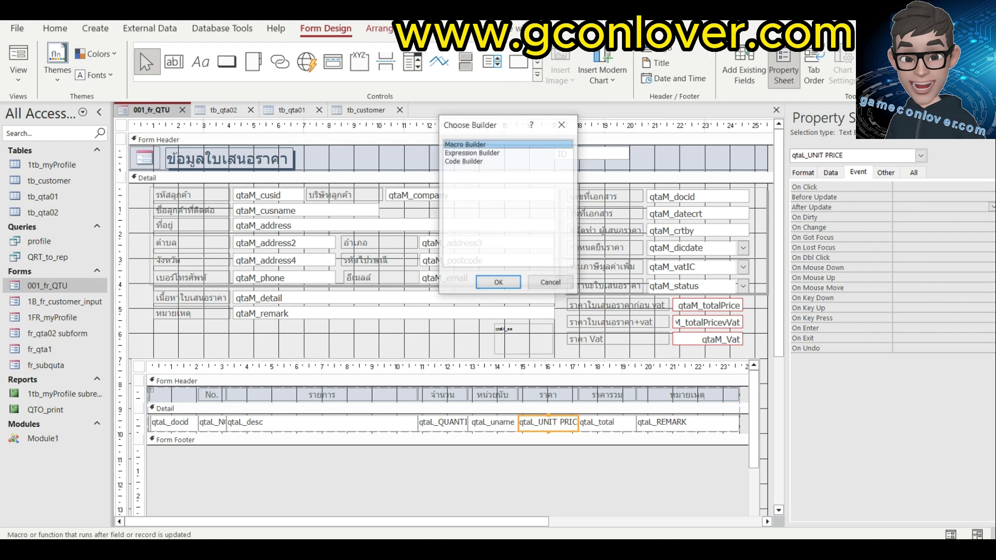
click(497, 282)
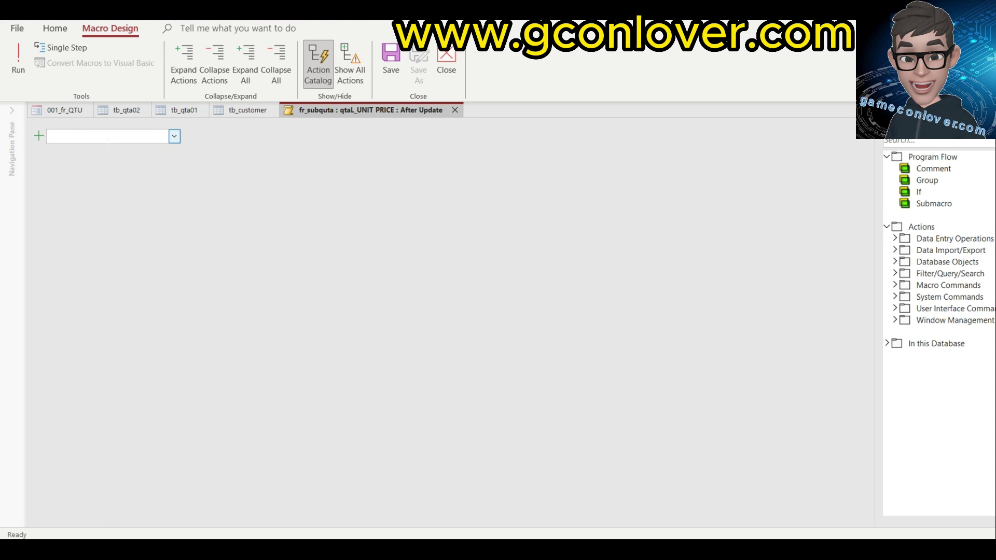
Add a SetProperty action targeting qtaL_total's Value property.
text(Se)
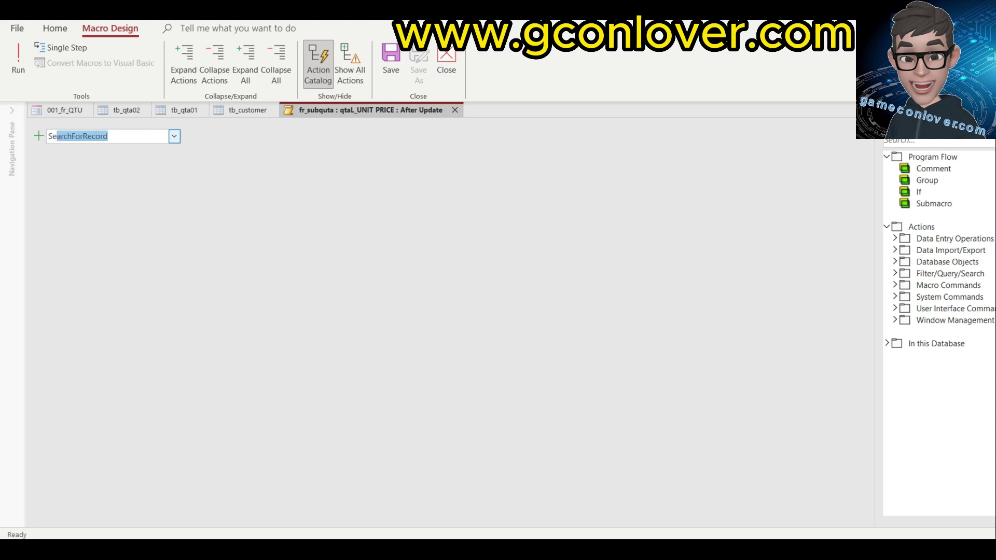
text(t)
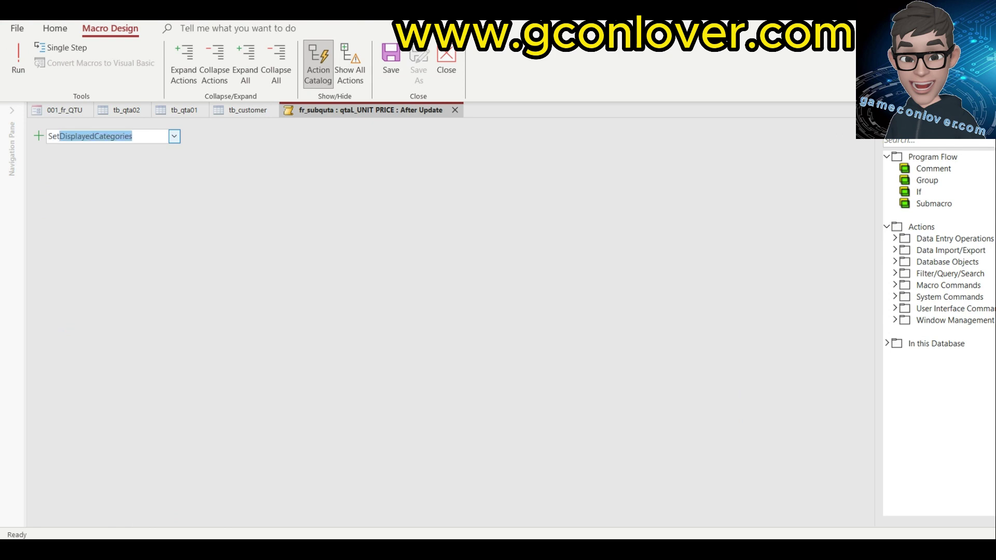
text(P)
key(Return)
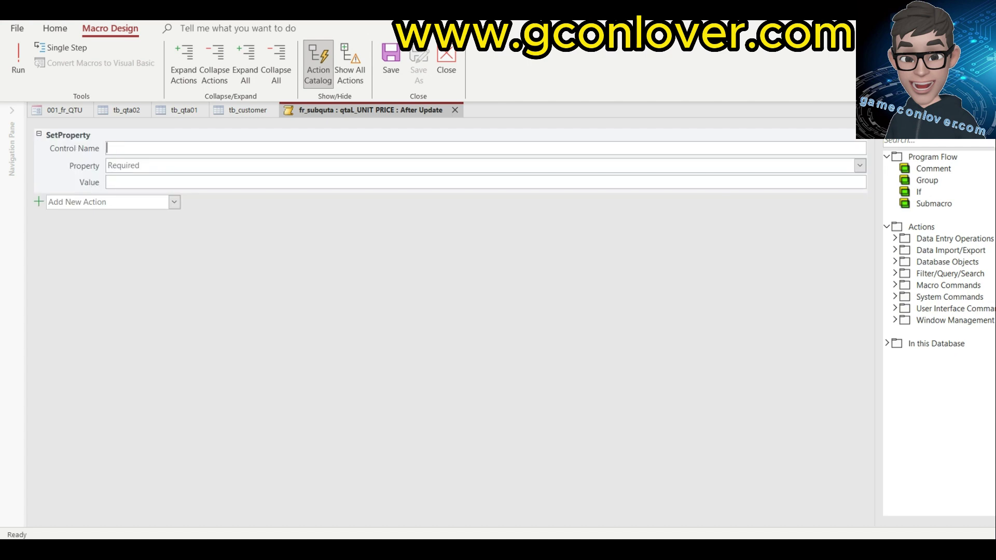
text(qut)
key(BackSpace)
key(BackSpace)
key(BackSpace)
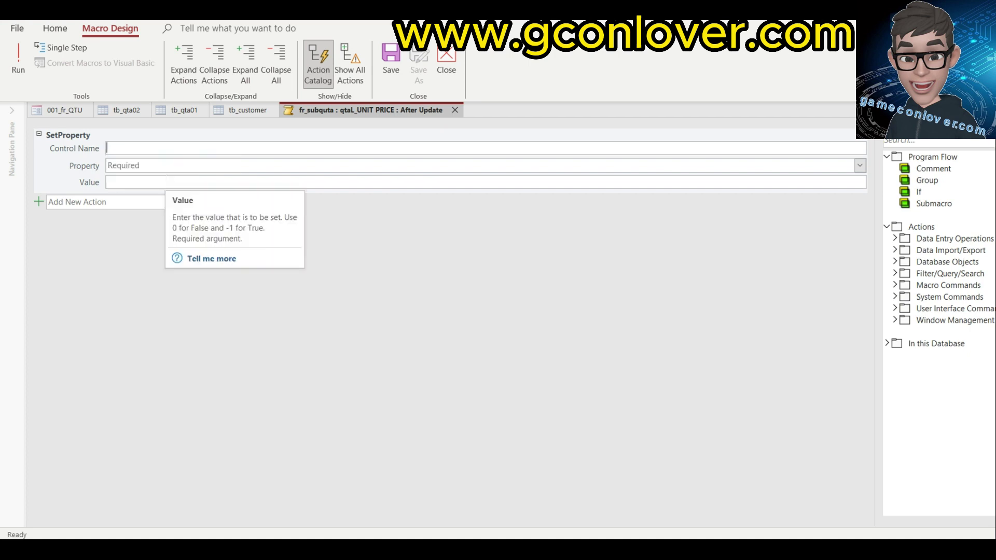
text(q)
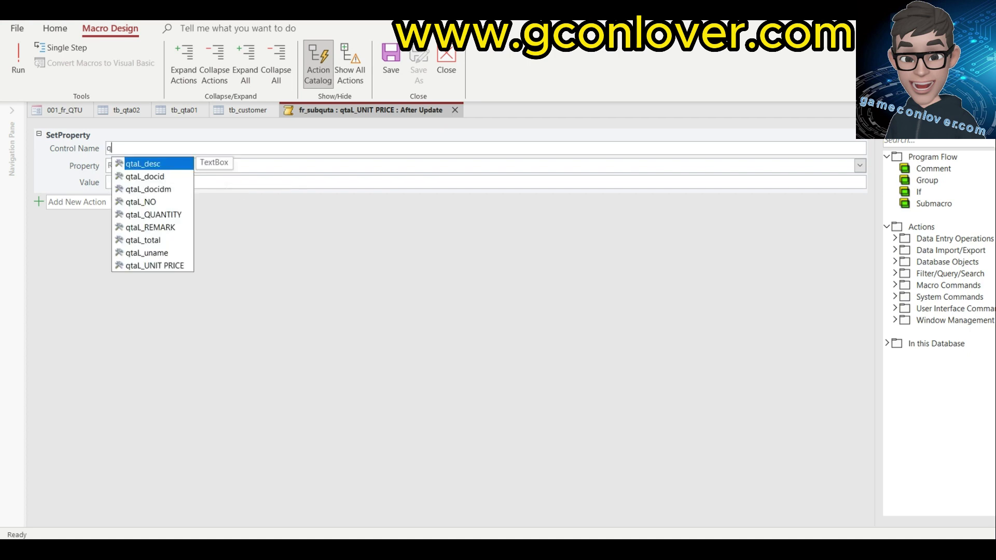
click(158, 242)
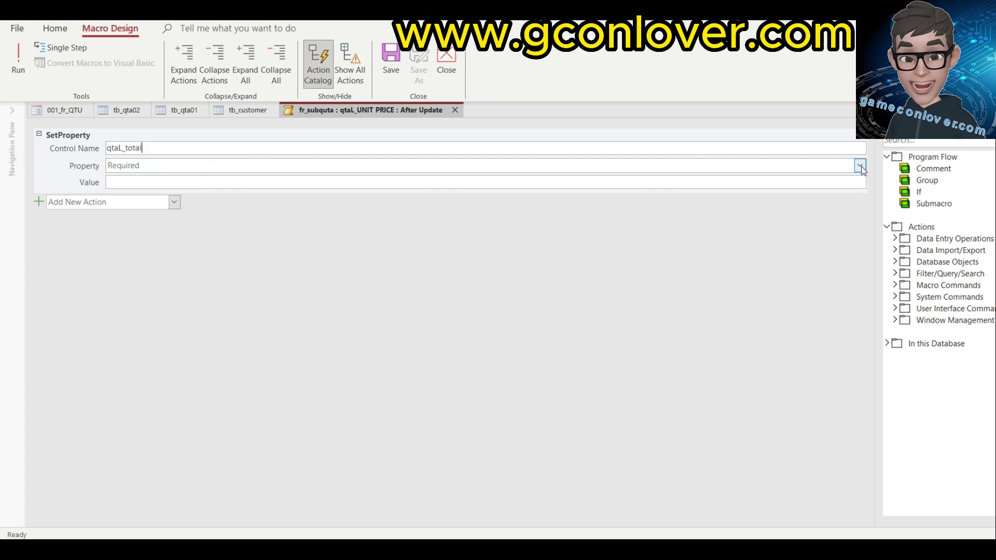
click(860, 165)
click(212, 306)
Set the value to =[qtaL_QUANTITY]*[qtaL_UNIT PRICE], then save and close the macro.
click(155, 181)
text(=)
click(862, 183)
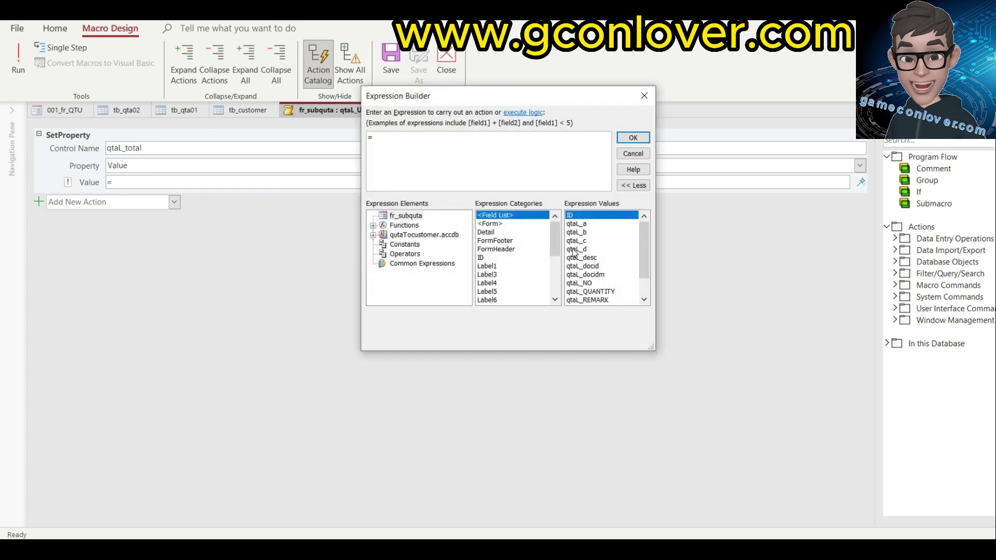
drag(556, 240, 556, 270)
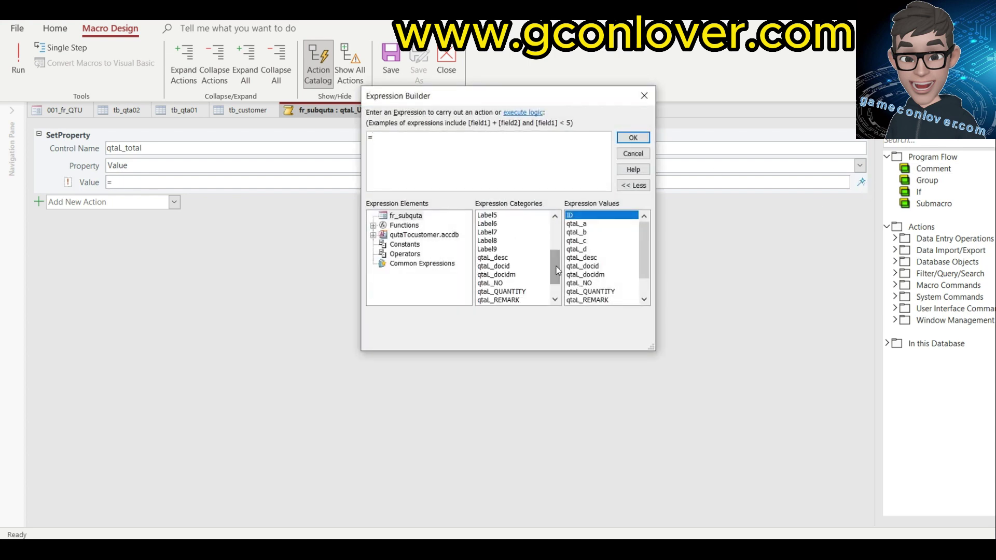
double_click(517, 292)
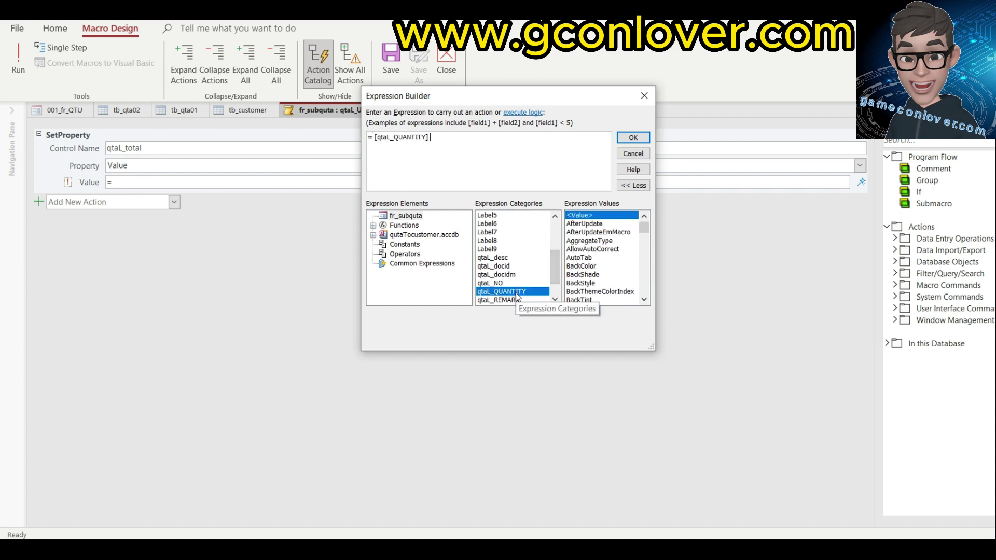
text(*)
scroll(539, 271, down, 1)
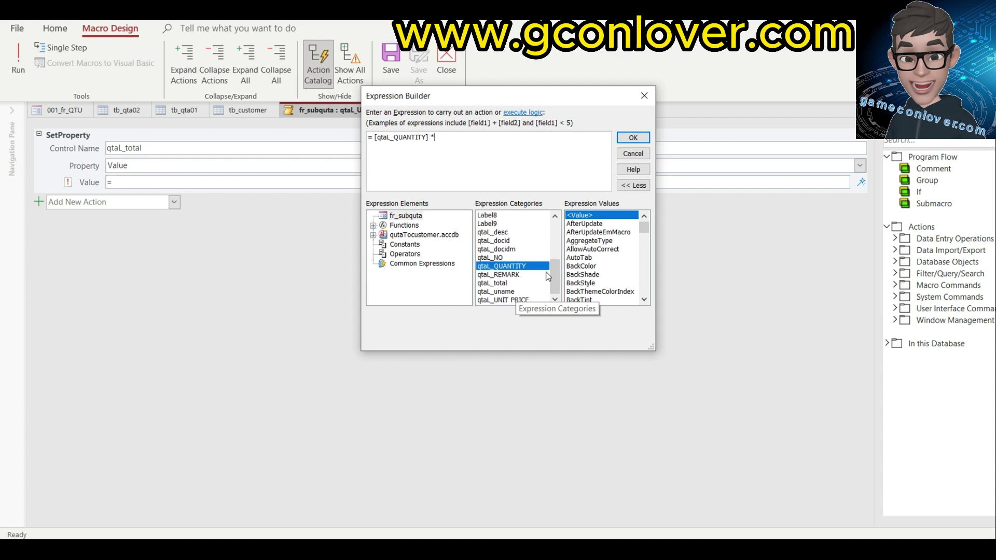
double_click(508, 300)
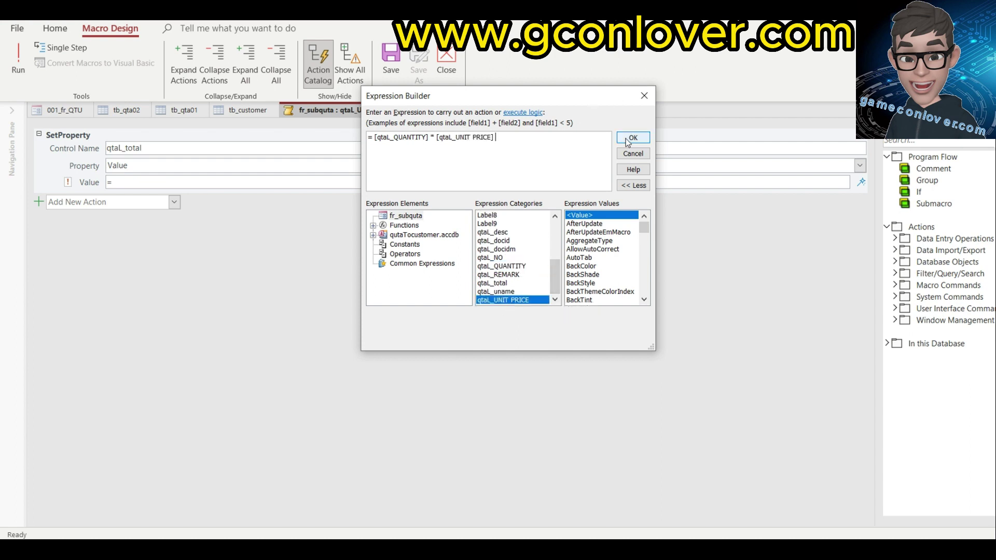
click(633, 137)
click(391, 62)
click(446, 62)
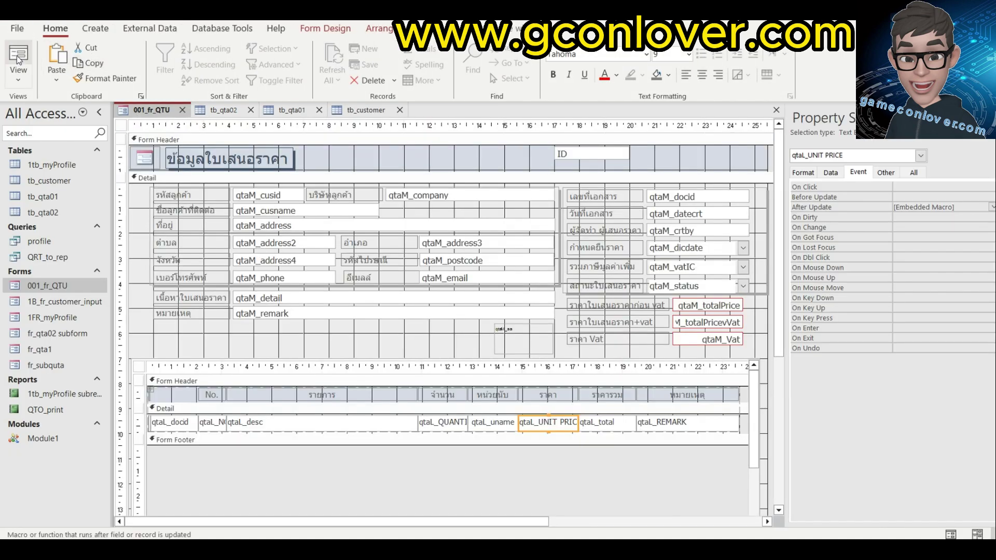
In Form View, change the first item to quantity 2 at 3,200, yielding a 6,400.00 total.
click(19, 58)
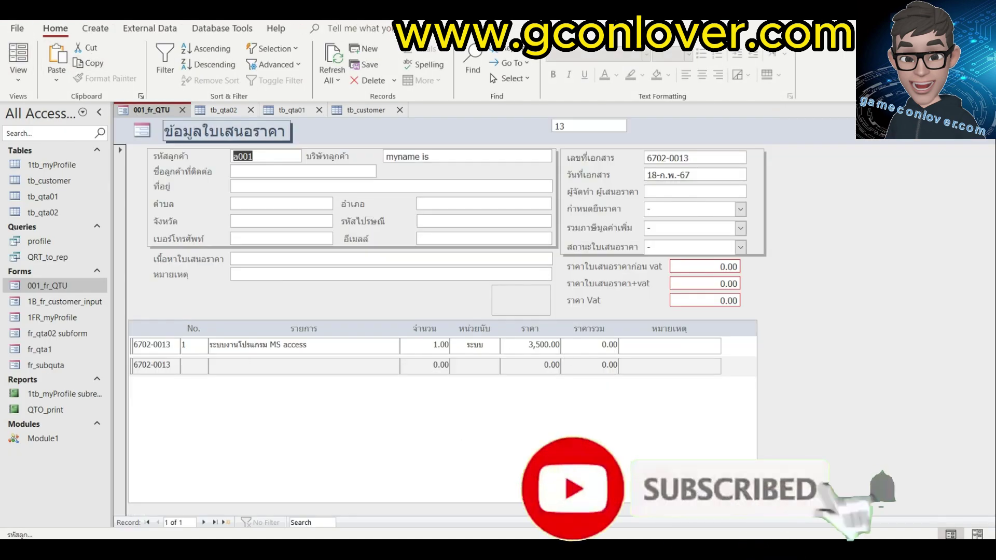
click(434, 345)
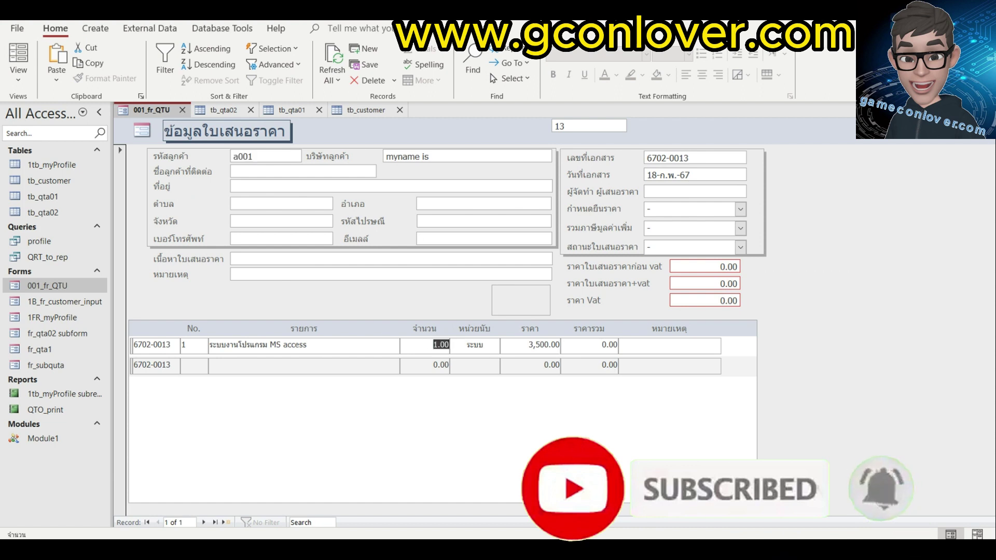
text(2)
key(Tab)
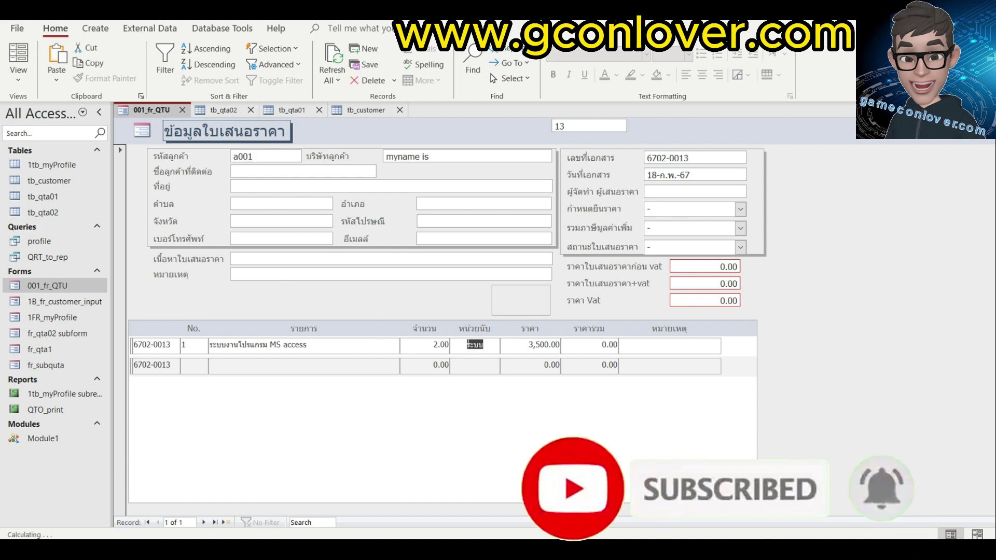
key(Tab)
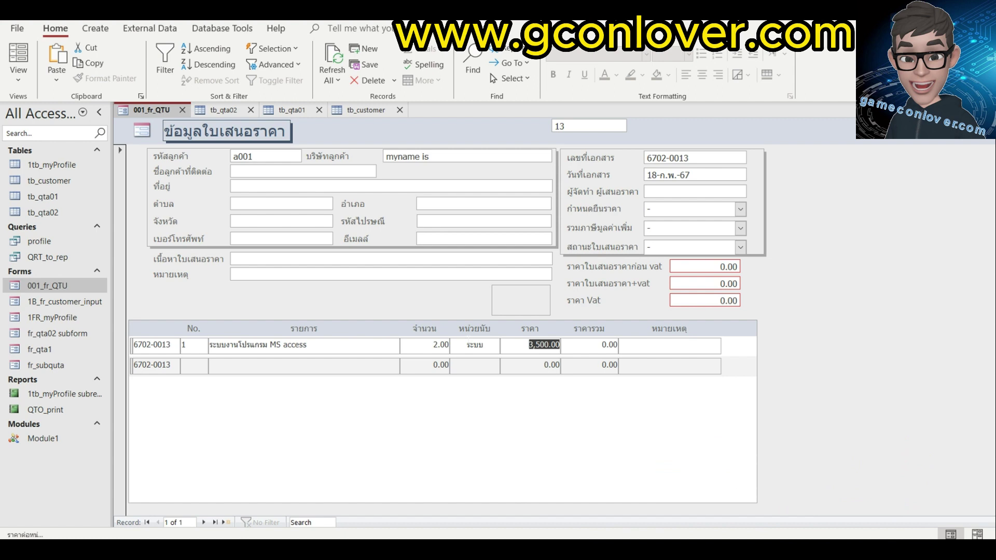
text(3200)
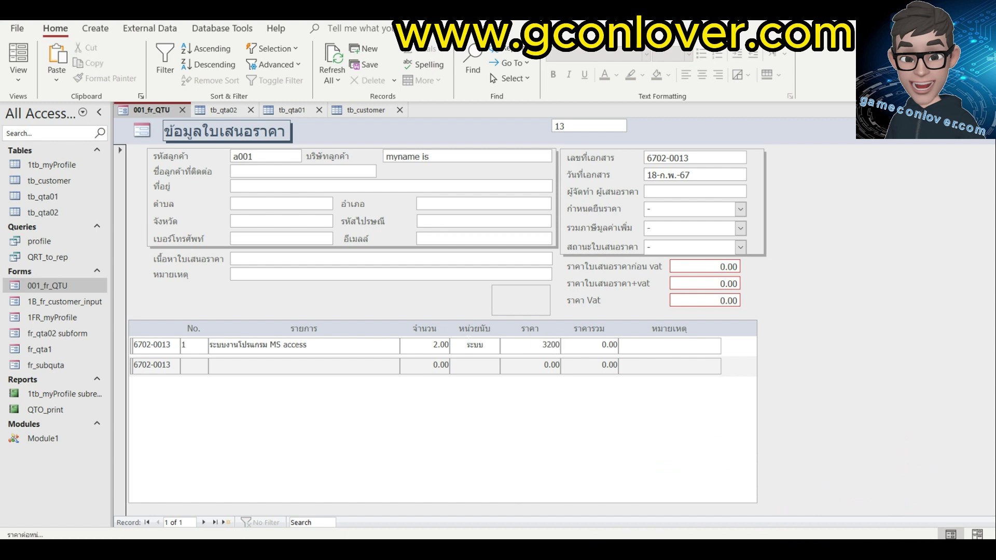
key(Tab)
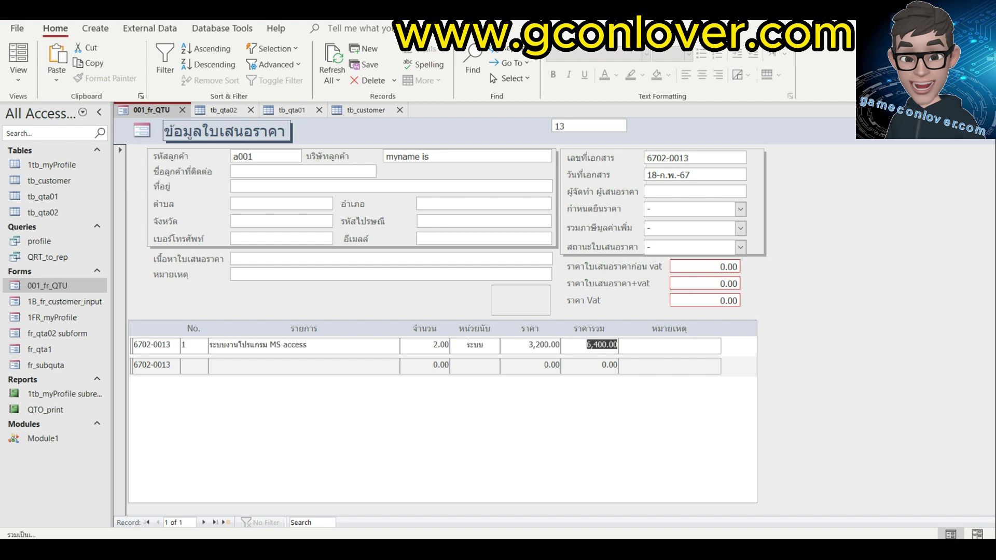
key(Tab)
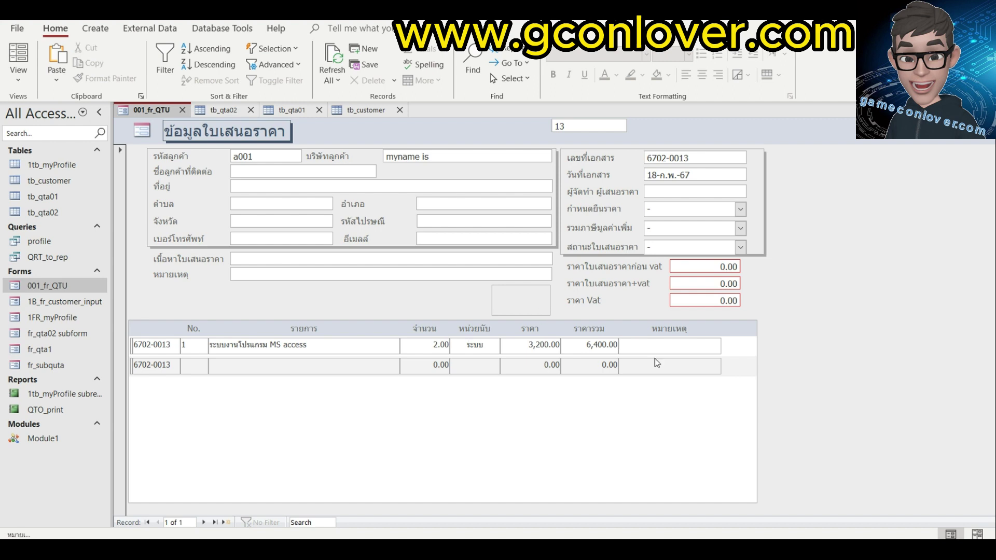
key(Tab)
Add description lines '-โปรแกรมจัดการใบเสนอราคา' and '-Report Paper'.
click(262, 369)
text(-)
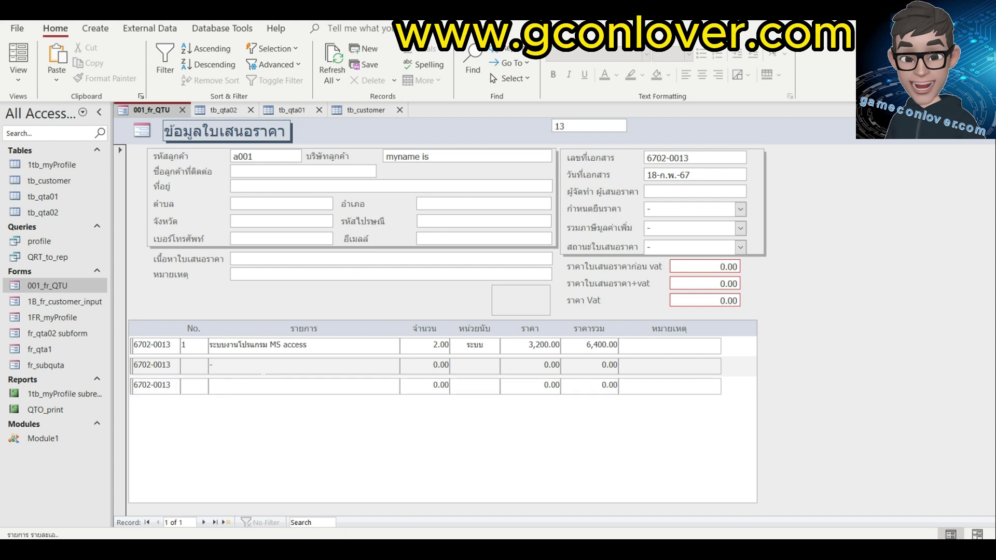
text(โปรแกรมจัดการใบเสนอราคา)
click(210, 385)
text(-Report Paper)
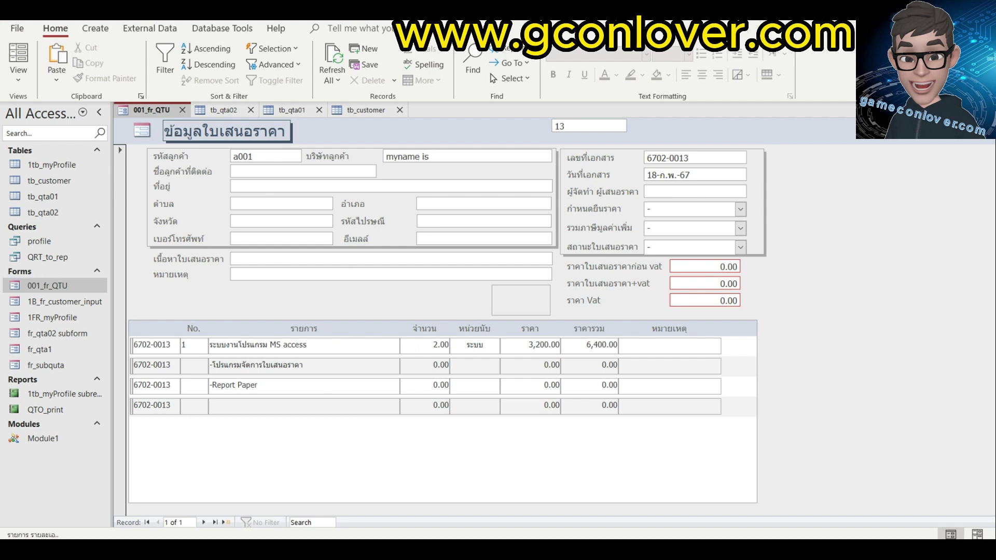
Add item 2 'เครื่อง Printer Hp', quantity 1, price 2,250.00.
click(434, 345)
key(Tab)
text(2)
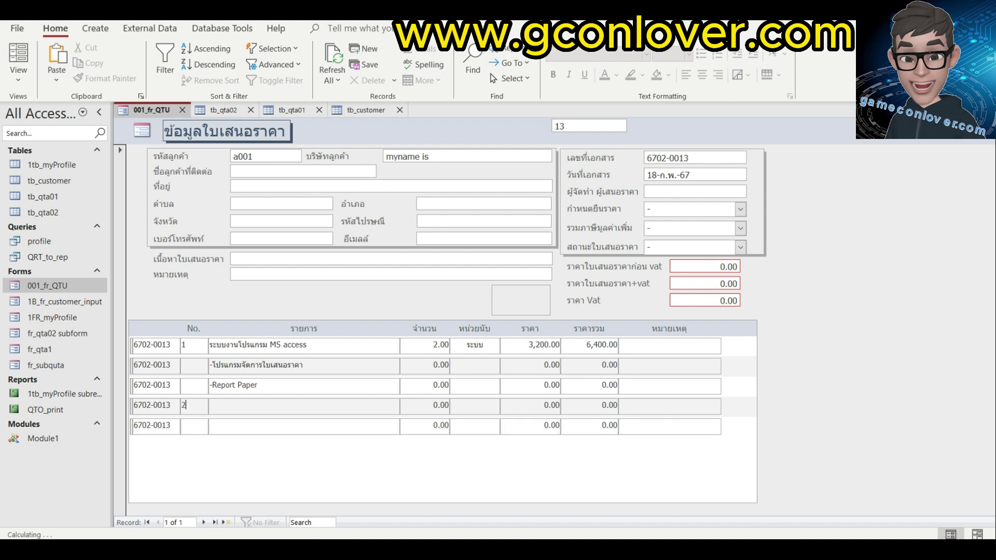
key(Tab)
text(เครื่อง Printer Hp)
key(Tab)
text(1)
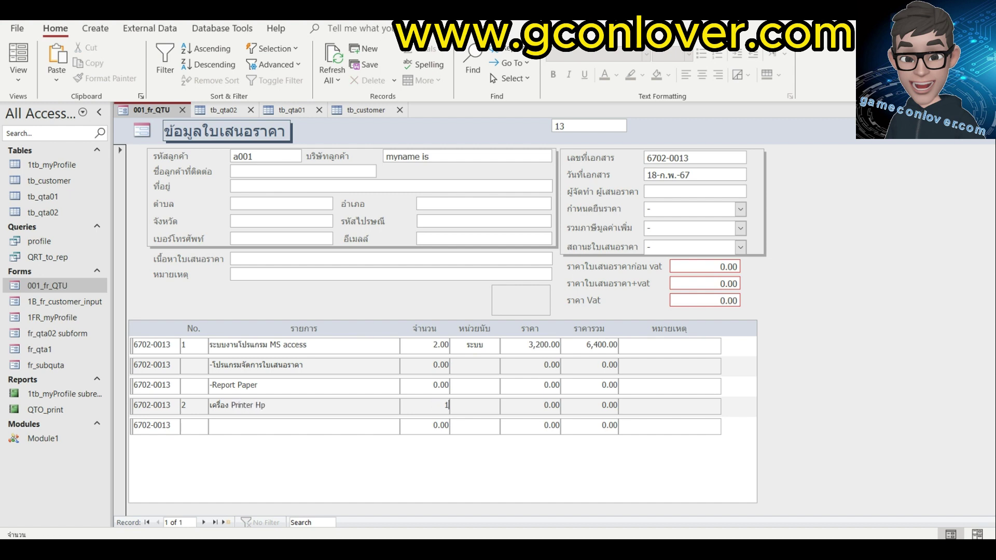
key(Tab)
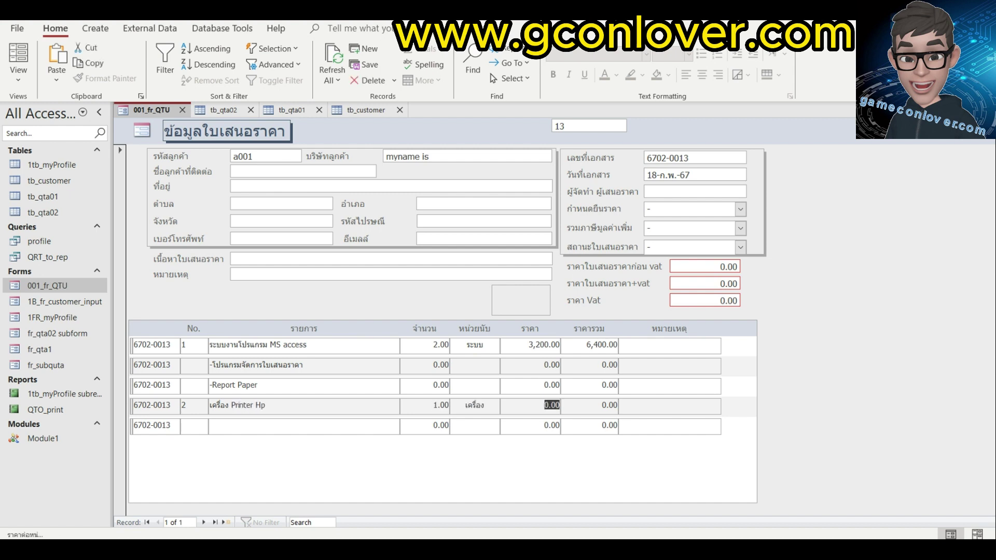
text(/ถจจ)
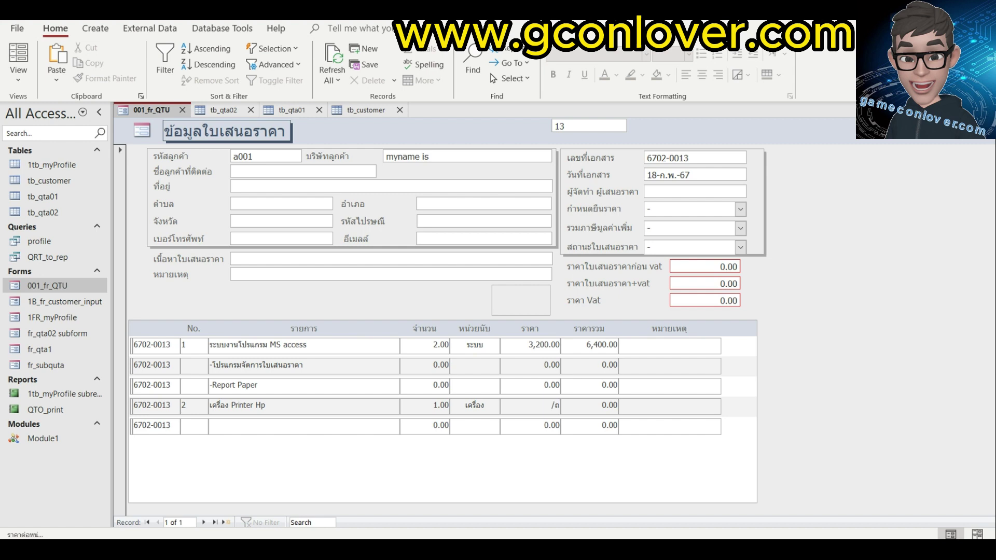
key(BackSpace)
key(BackSpace)
key(BackSpace)
key(BackSpace)
text(2250)
key(Tab)
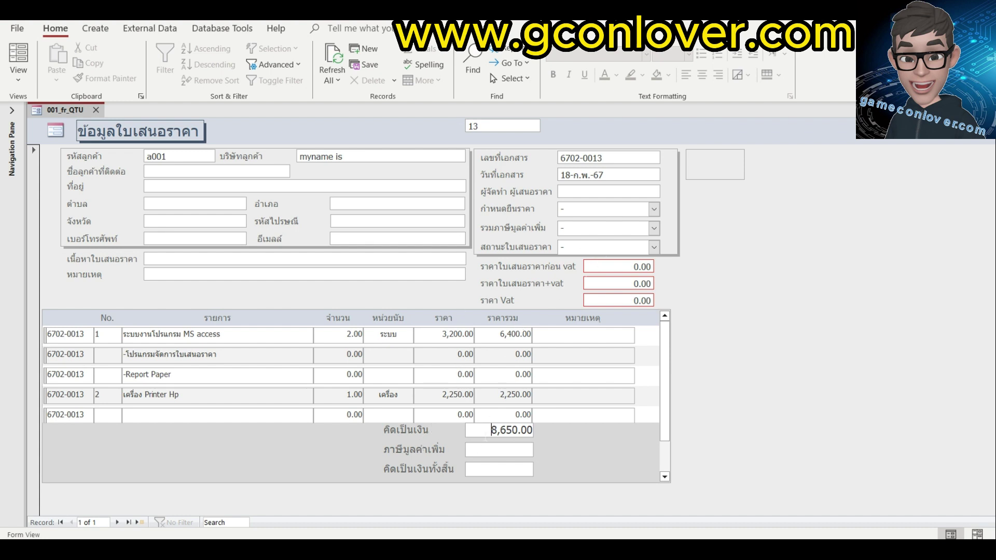
Check the 8,650.00 footer subtotal and the empty VAT field.
drag(492, 430, 533, 430)
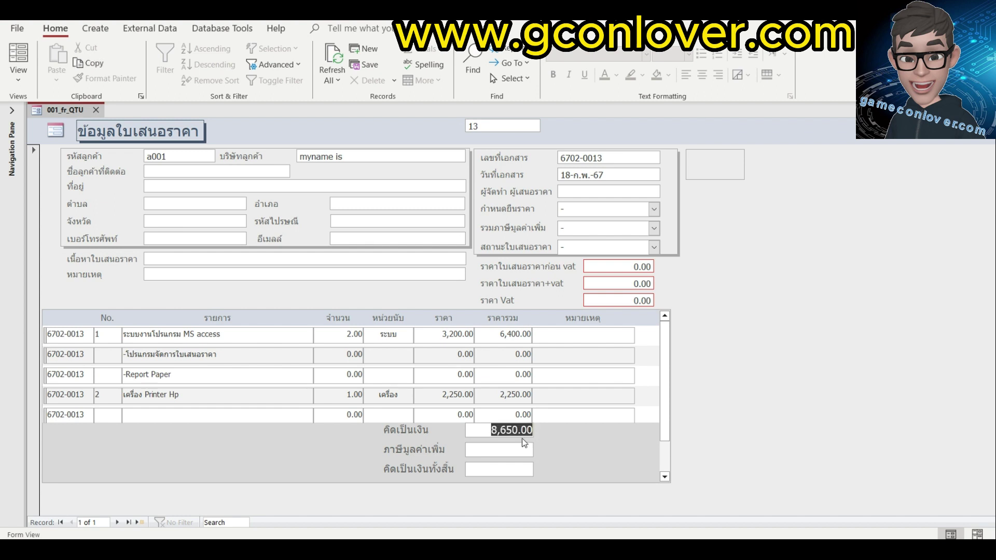
click(510, 450)
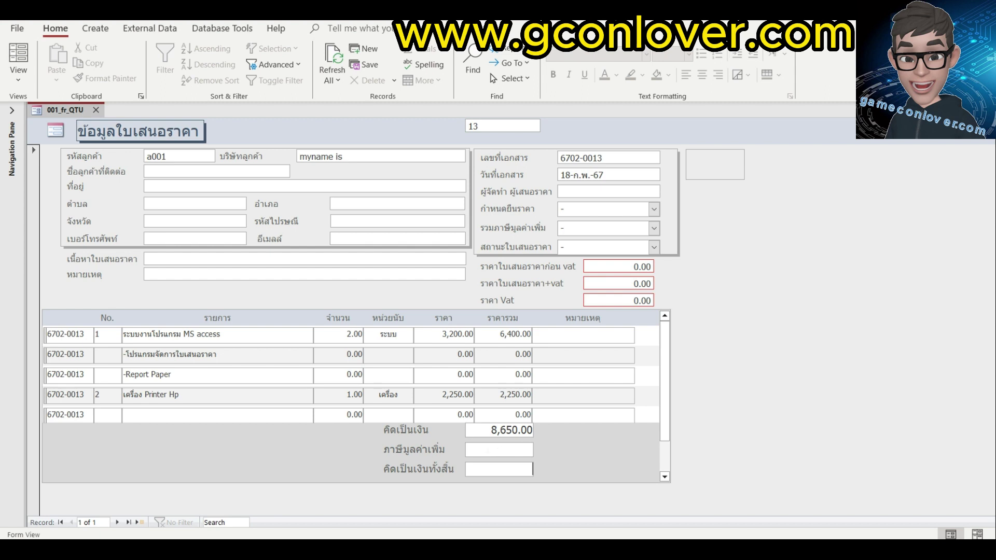
drag(490, 430, 534, 430)
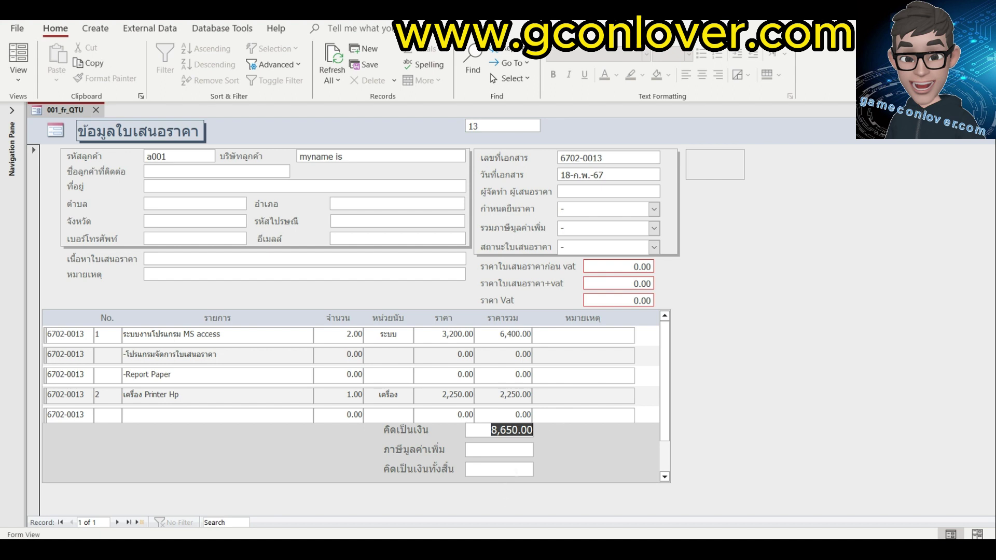
click(17, 79)
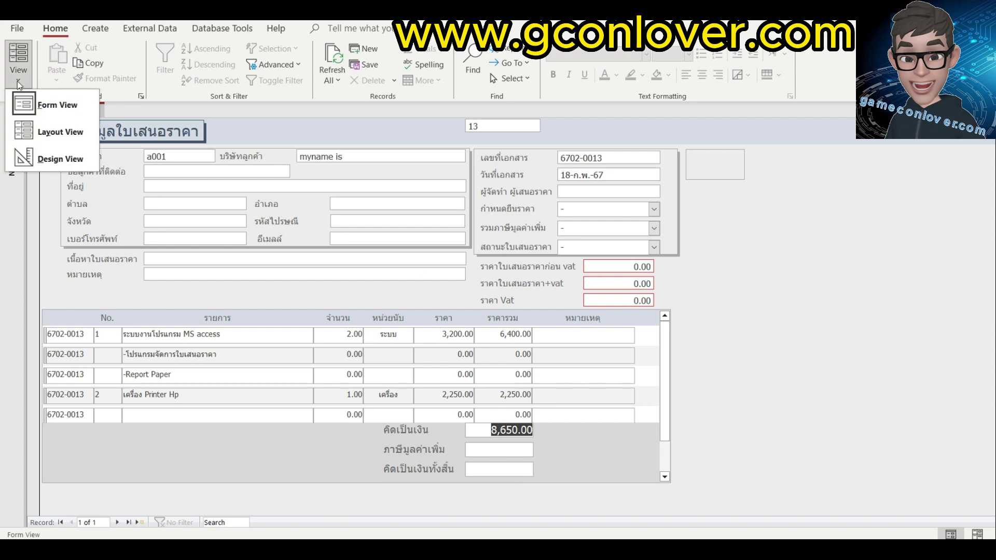
click(62, 158)
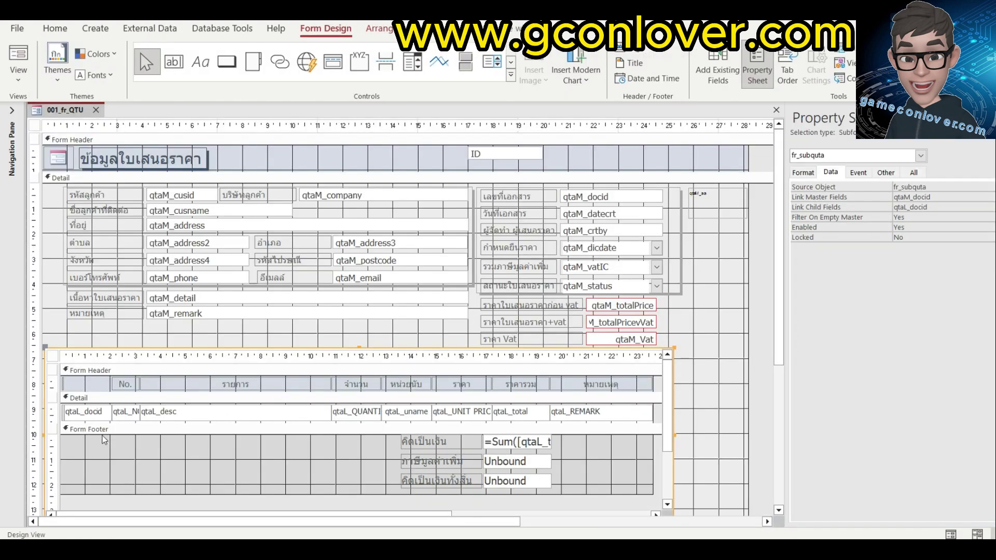
click(570, 441)
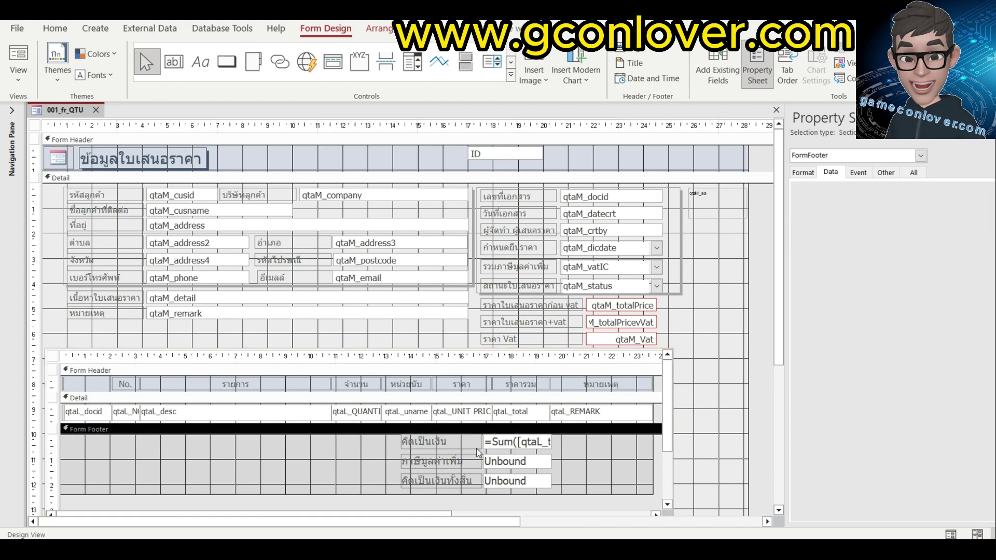
click(452, 444)
click(462, 464)
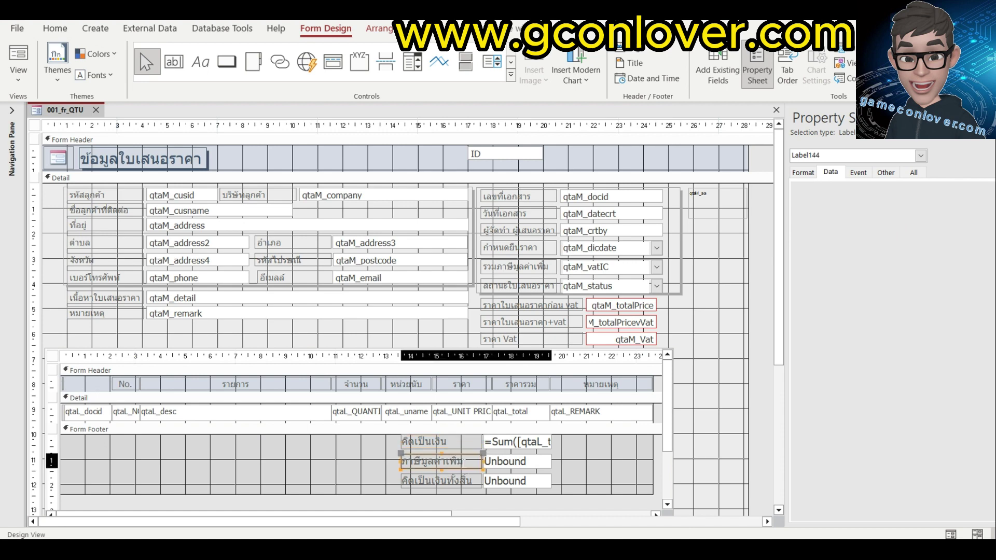
click(459, 482)
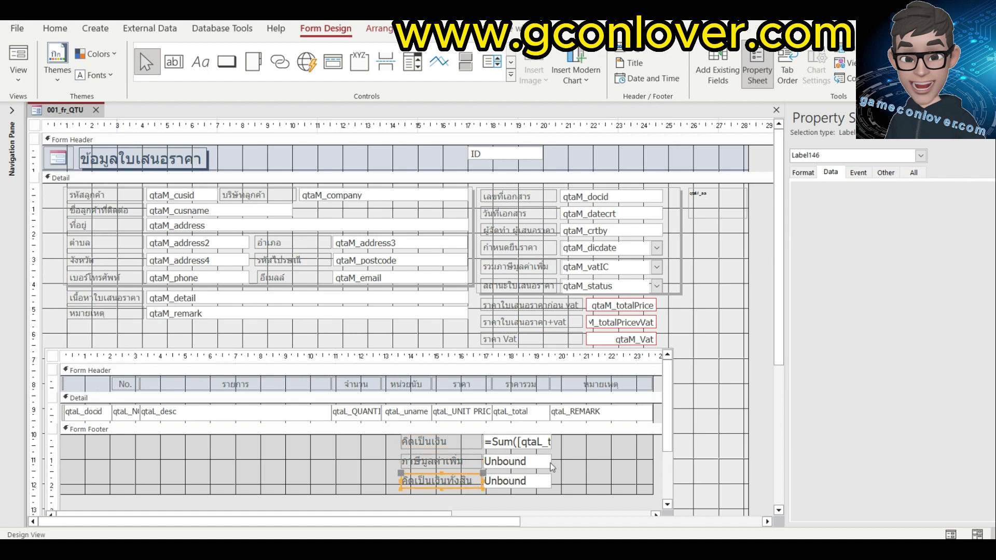
click(539, 448)
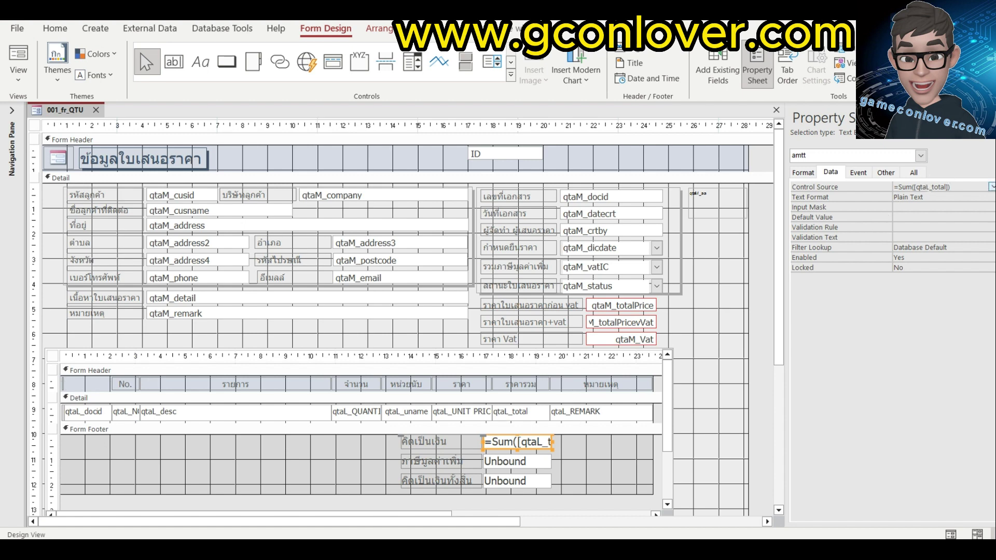
click(950, 187)
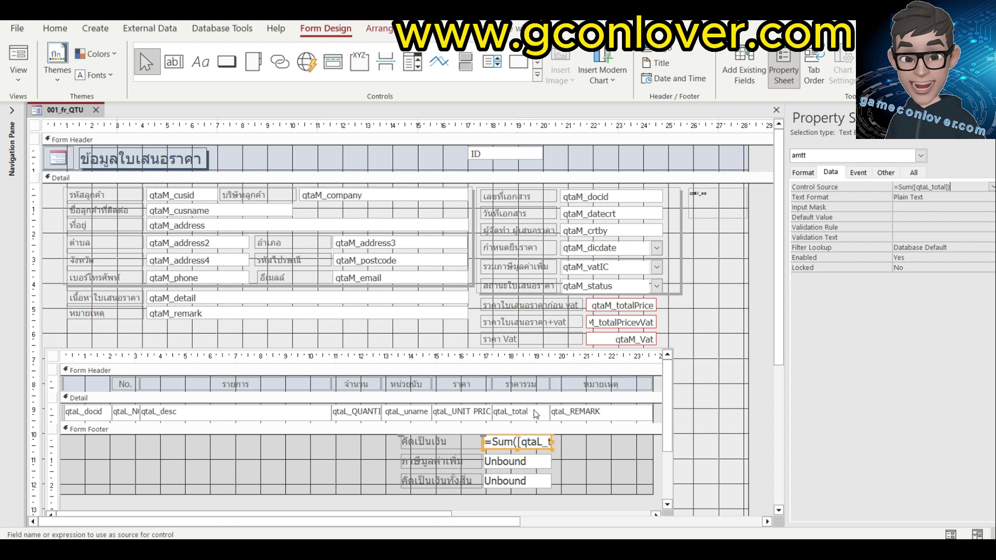
click(524, 463)
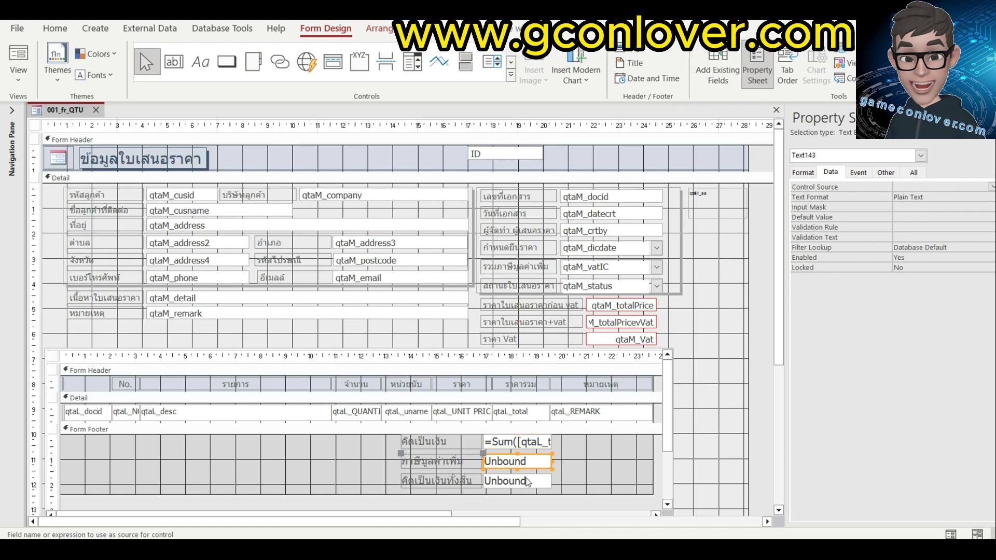
click(528, 483)
click(530, 463)
click(519, 445)
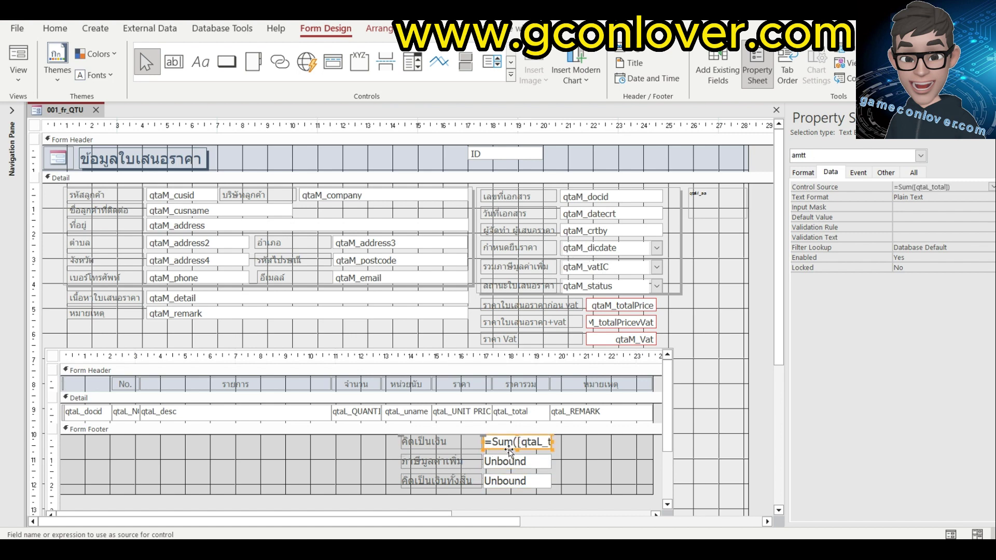
drag(587, 439, 388, 497)
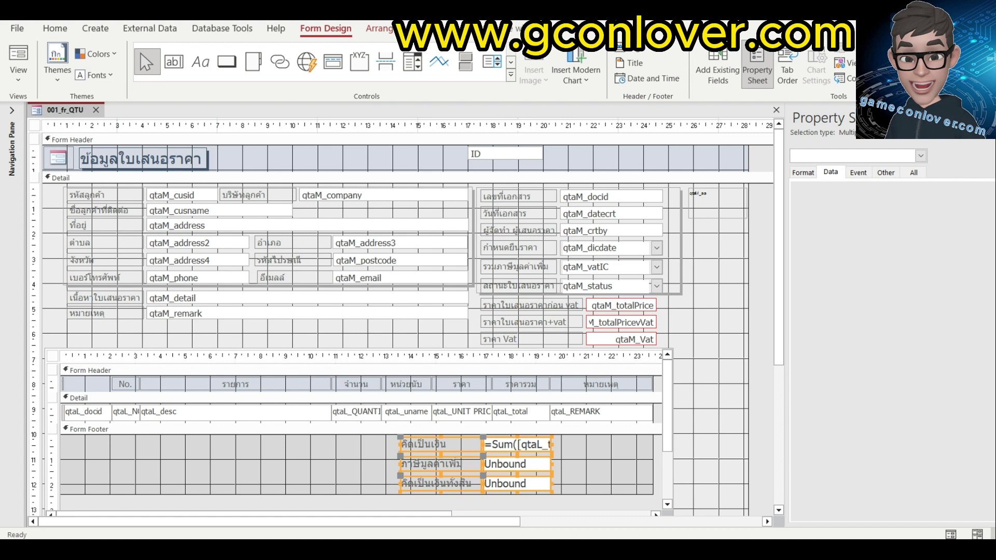
click(18, 57)
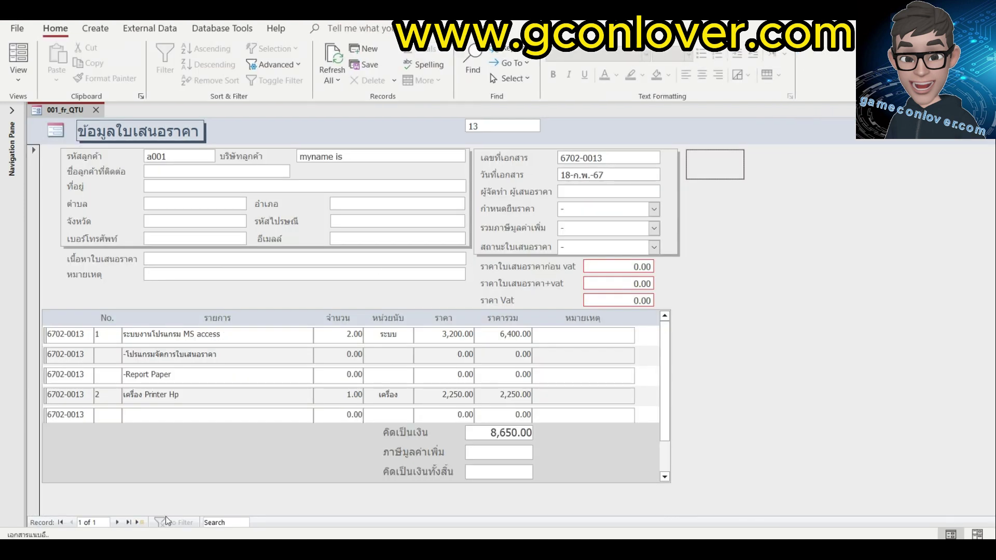
Start a new quotation for customer a002 with company aaaa, a contact name and address 319 donmung.
click(138, 523)
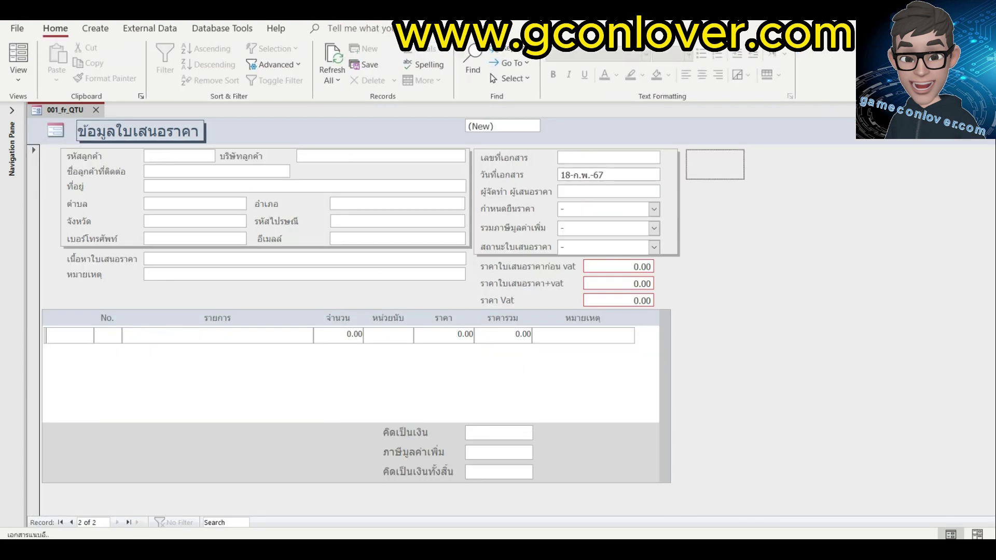
text(a002)
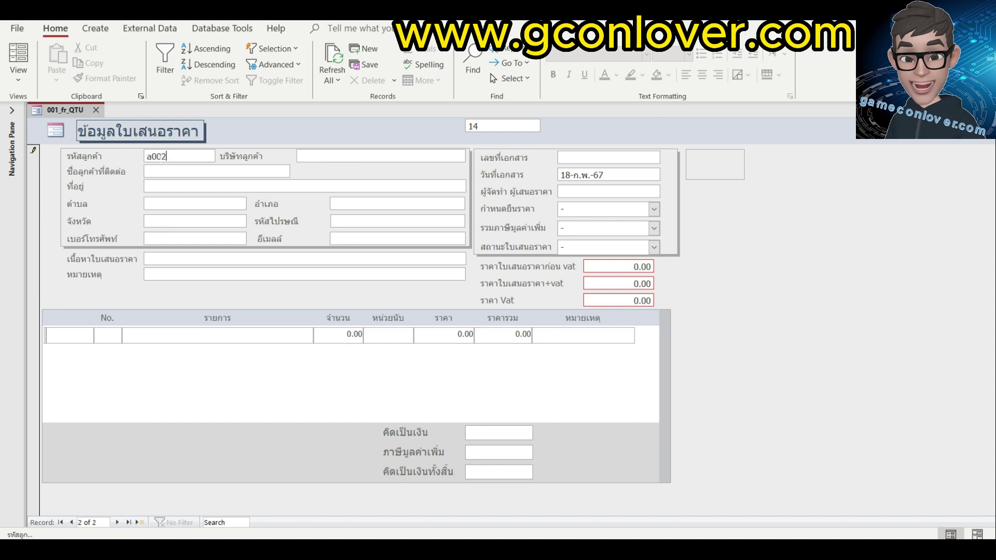
key(Tab)
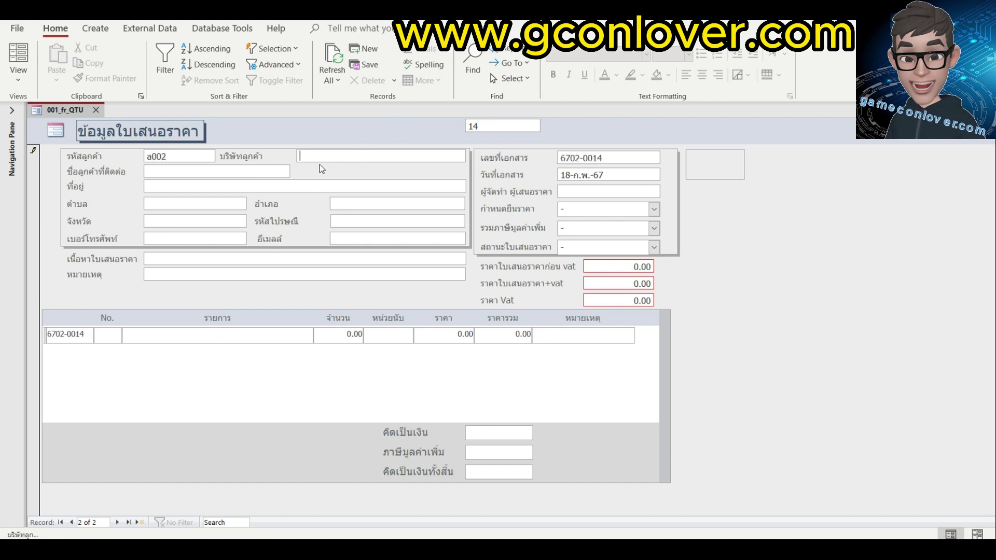
text(aaaa)
key(Tab)
text(bbbb)
key(Tab)
text(319 don)
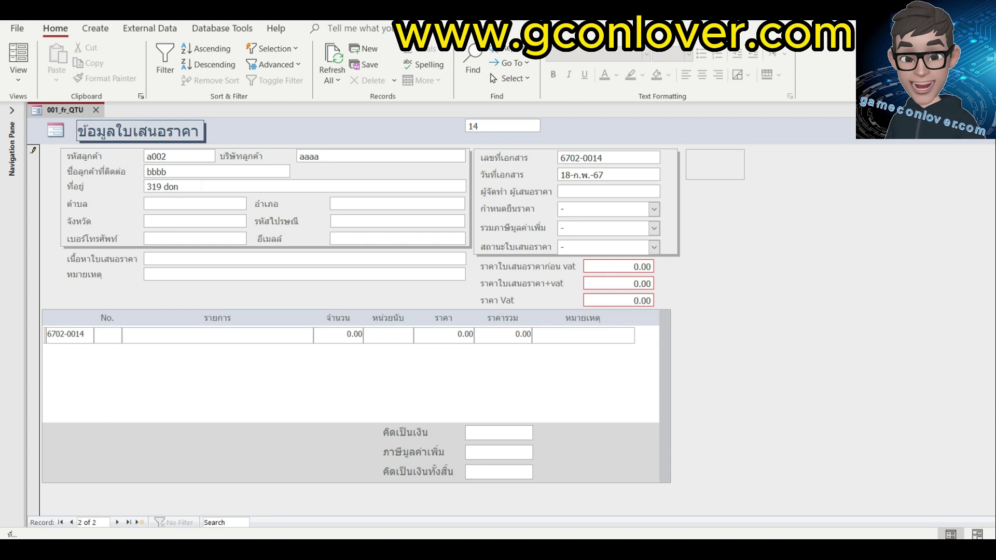
text(mung)
Enter the preparer's name, then set validity to 15 วัน, VAT to Vat and status to A.
click(564, 189)
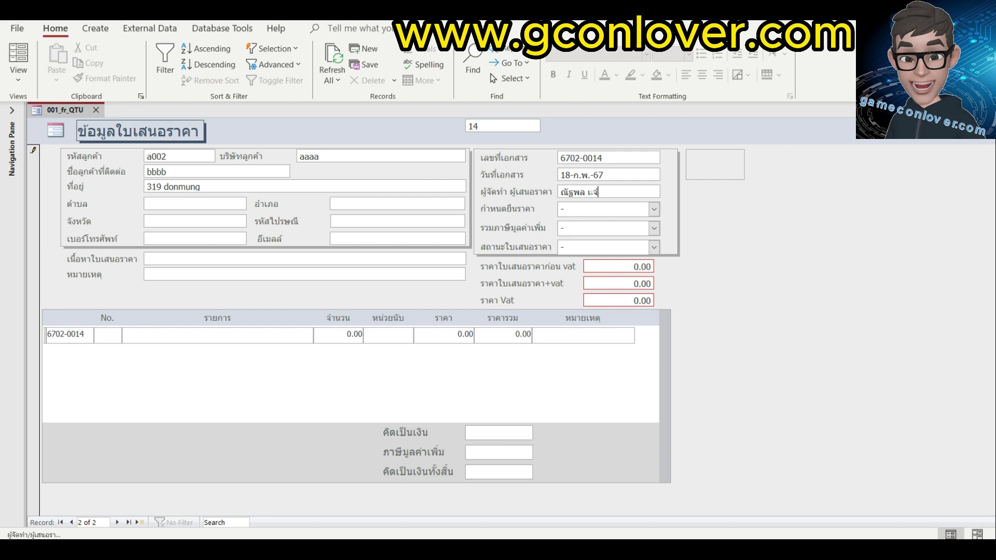
click(654, 209)
click(602, 247)
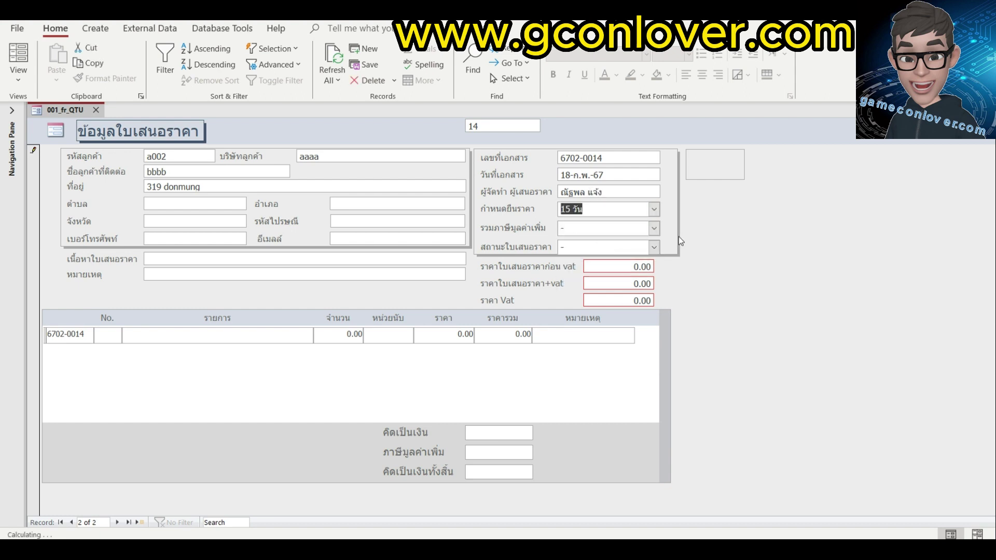
click(654, 229)
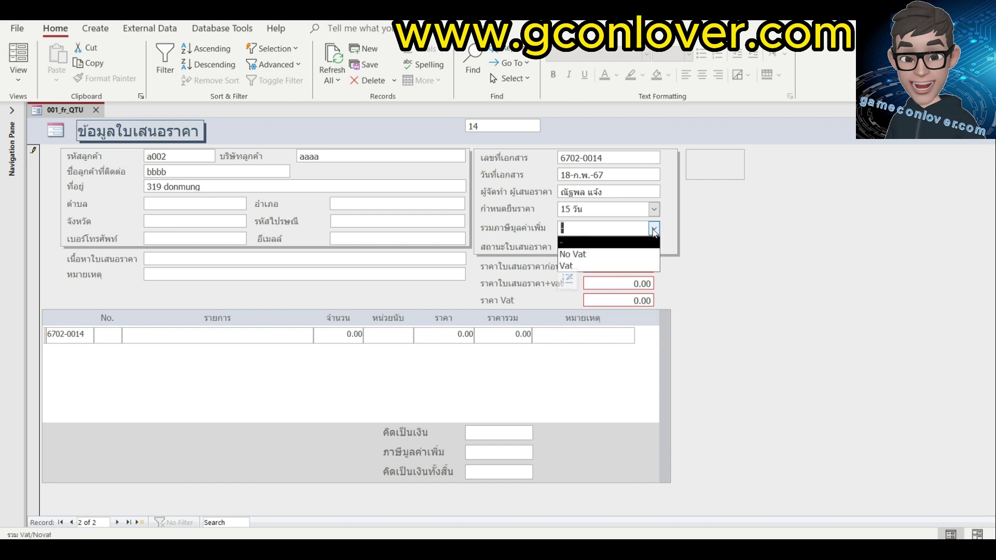
click(596, 266)
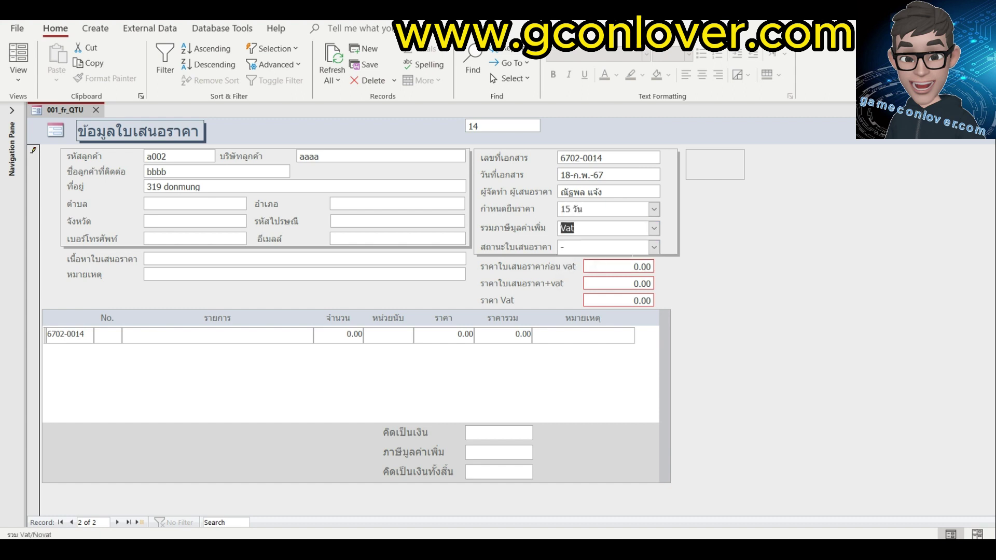
click(655, 247)
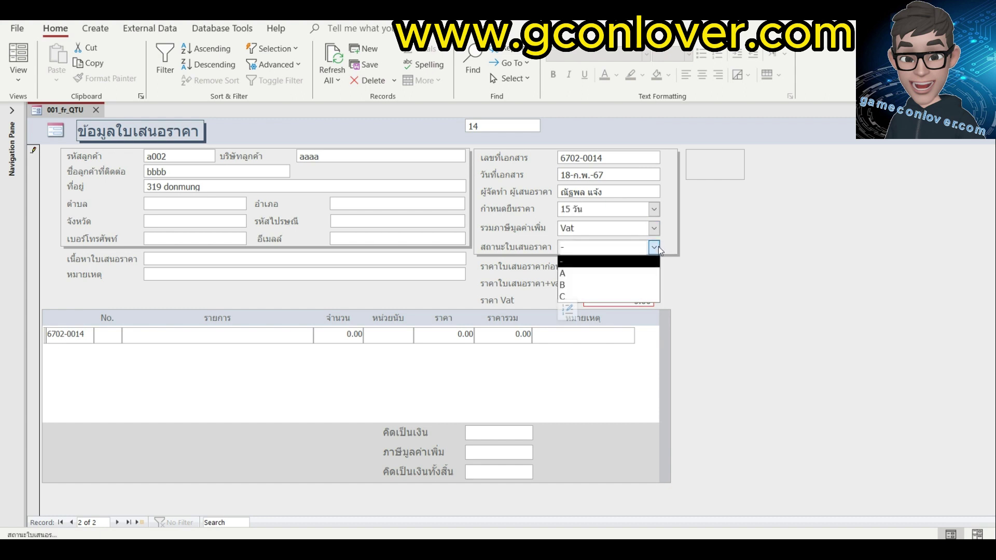
click(597, 271)
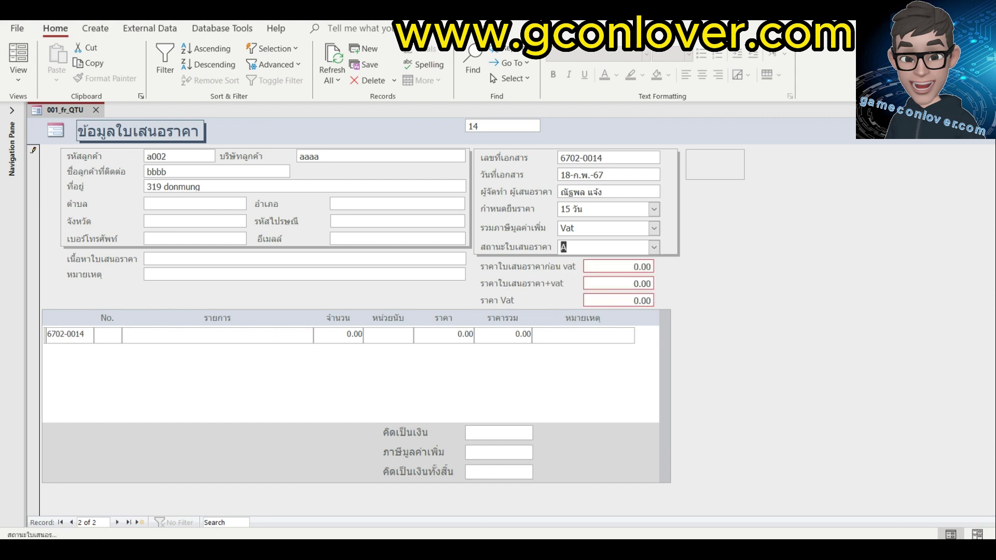
click(109, 335)
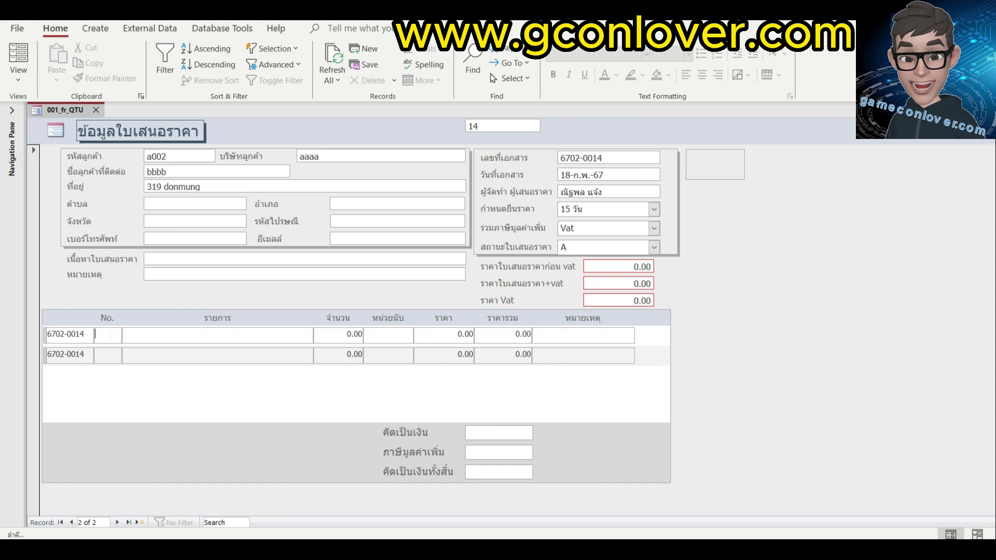
Enter item line 1: ราคา สีนค้า A, quantity 330, unit u, price 120.
text(1)
key(Tab)
text(k)
key(BackSpace)
text(ราคา สี)
text(นค้า A)
key(Tab)
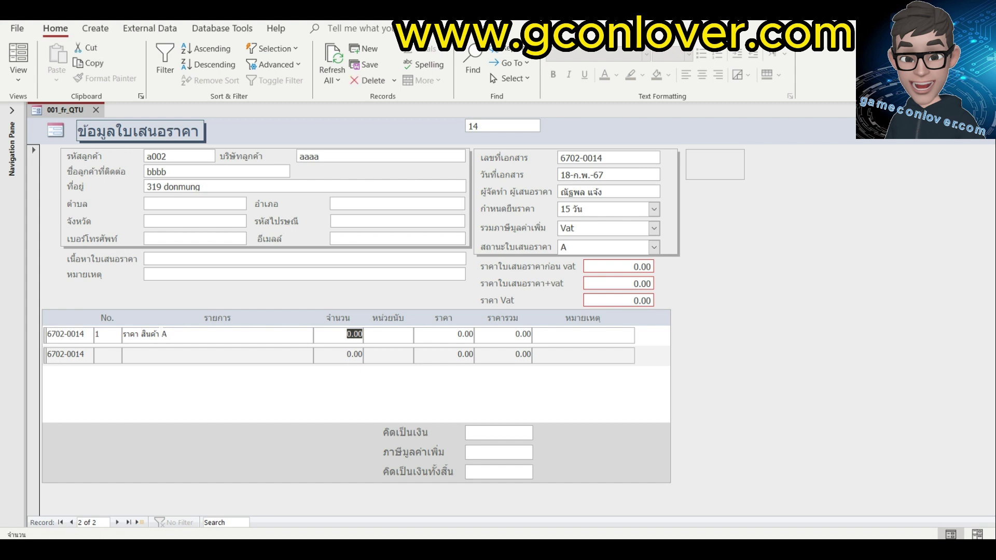
text(330)
key(Tab)
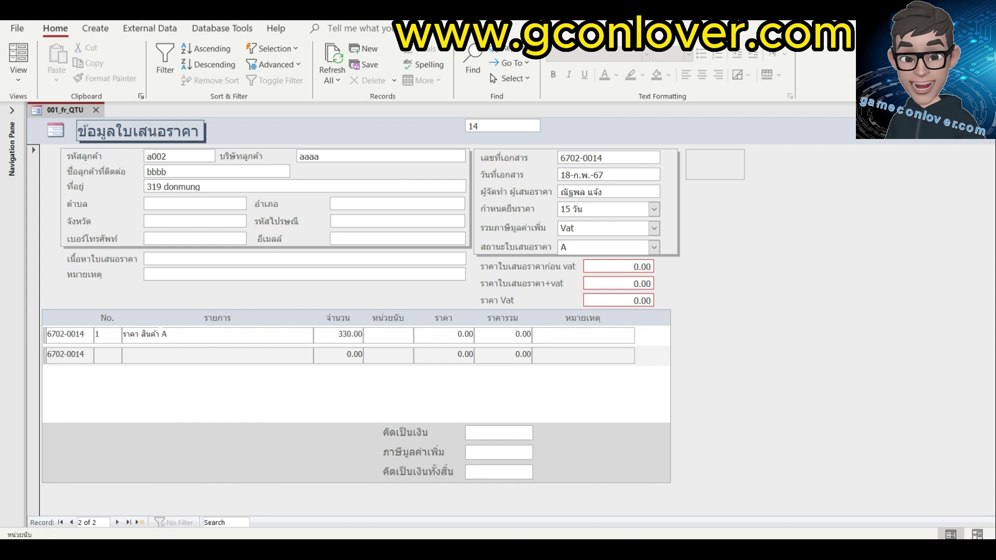
text(u)
key(Tab)
text(120)
key(Tab)
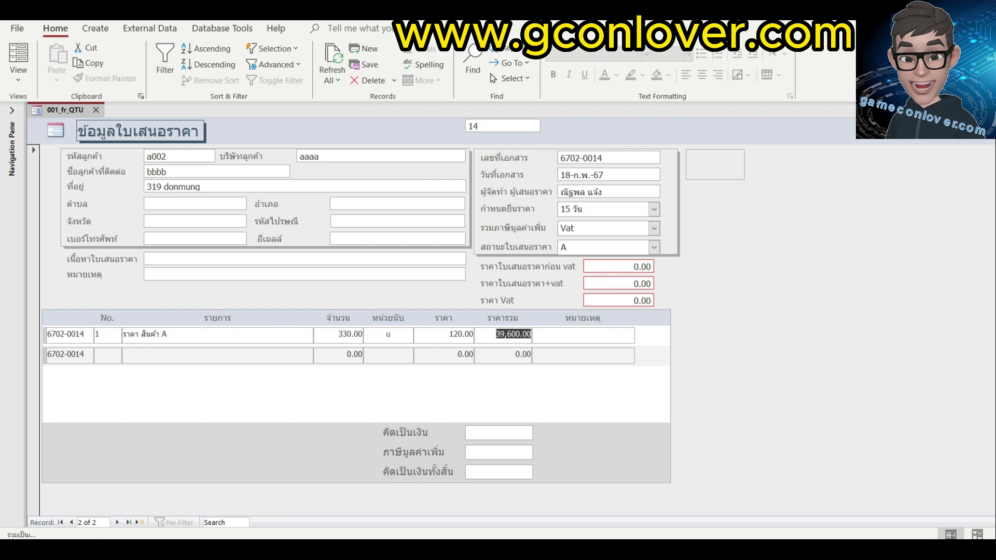
key(Tab)
key(Tab)
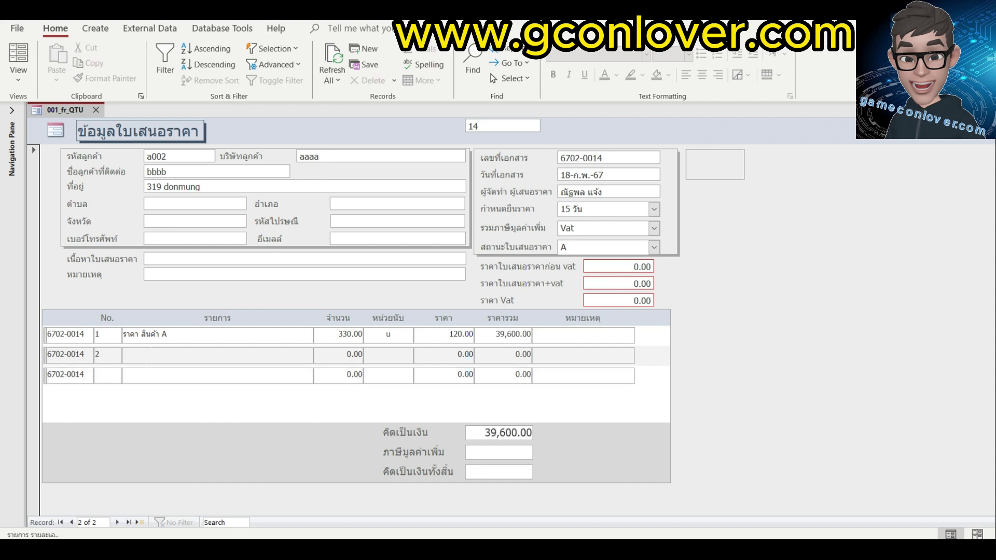
Enter item line 2: ราคาสินค้า B, quantity 10, unit u, price 32, and commit it.
text(ราคาสินค้า B)
key(Tab)
text(10)
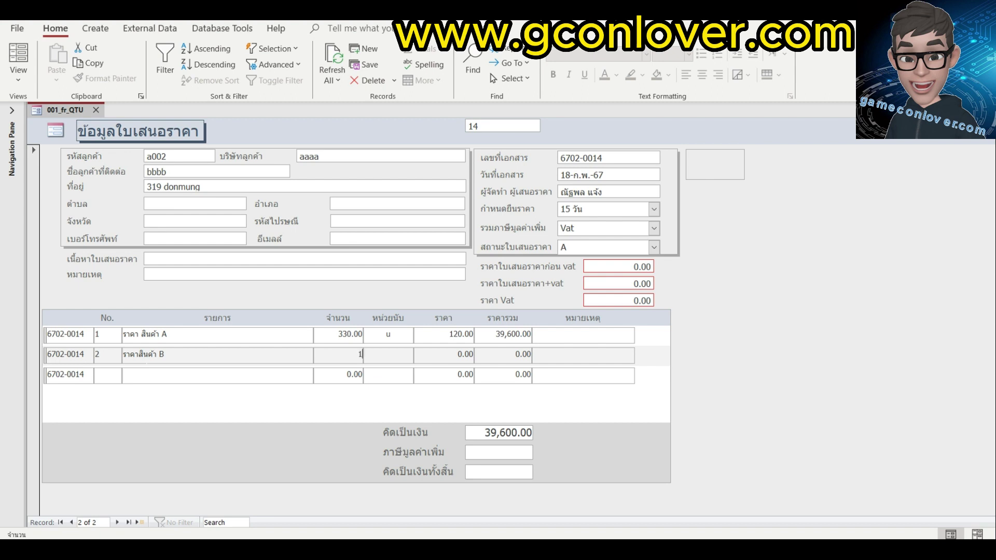
key(Tab)
text(u)
key(Tab)
text(32)
key(Tab)
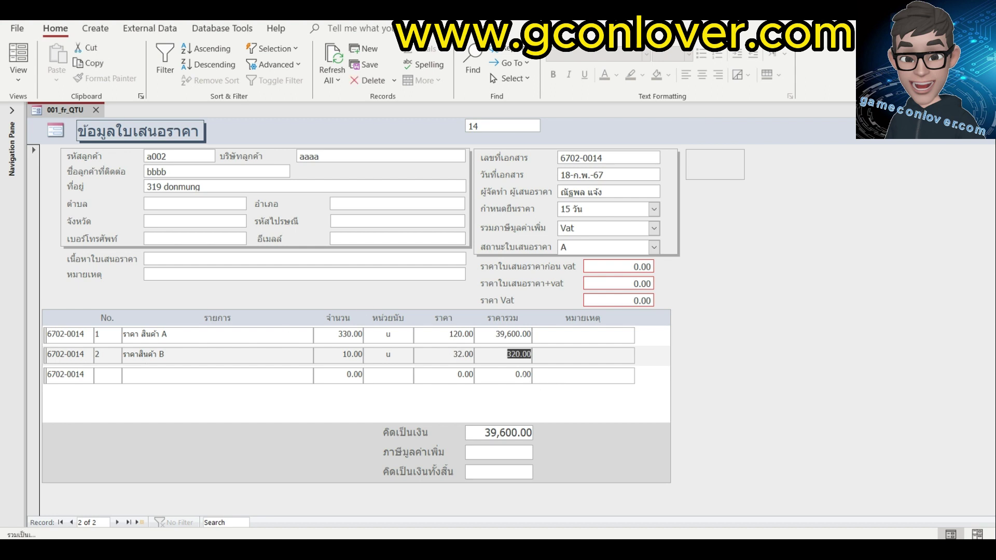
key(Tab)
key(Tab)
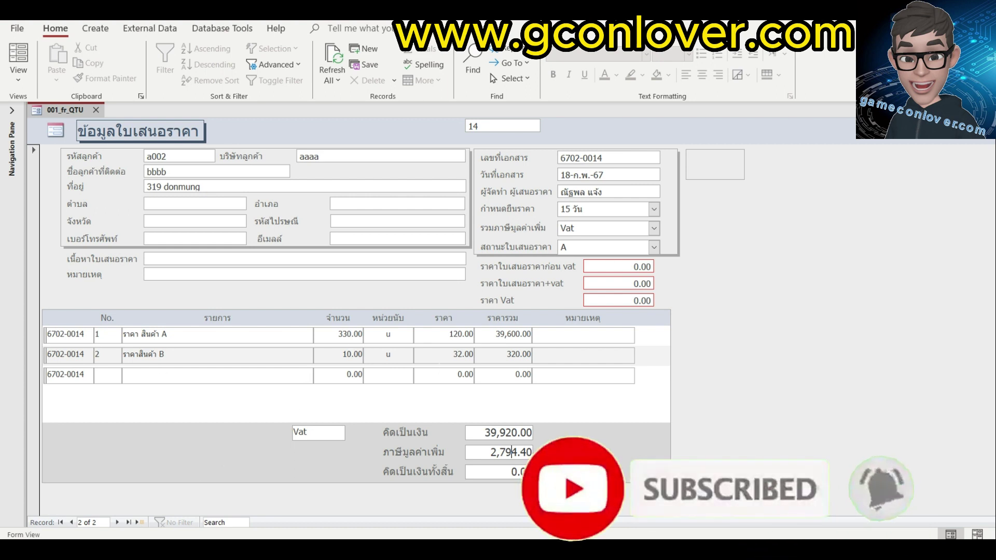
click(654, 229)
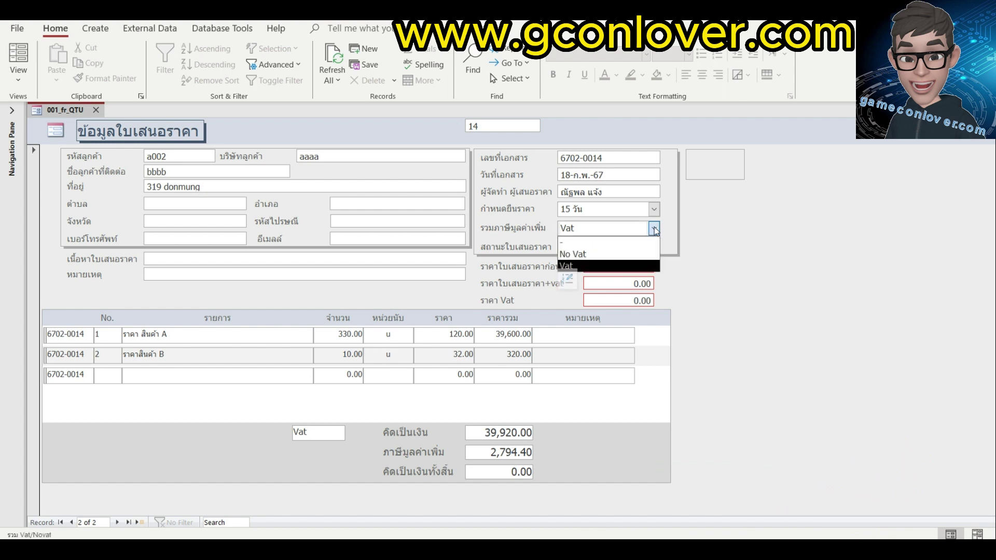
click(588, 255)
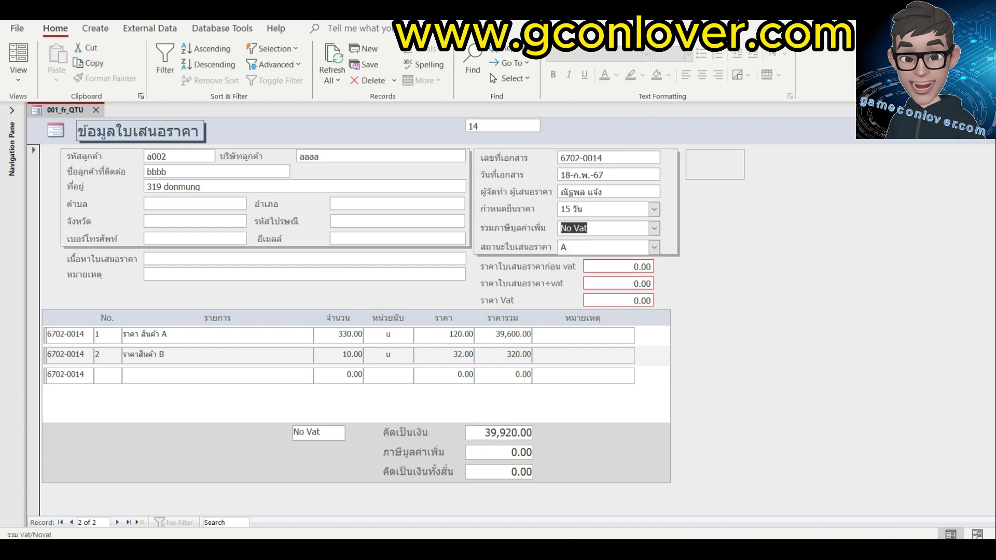
click(654, 229)
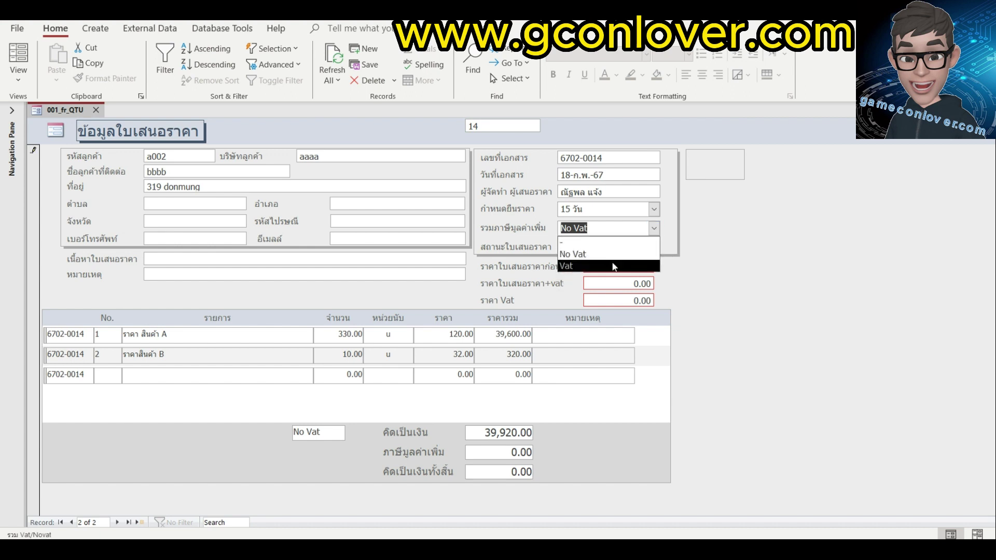
click(613, 266)
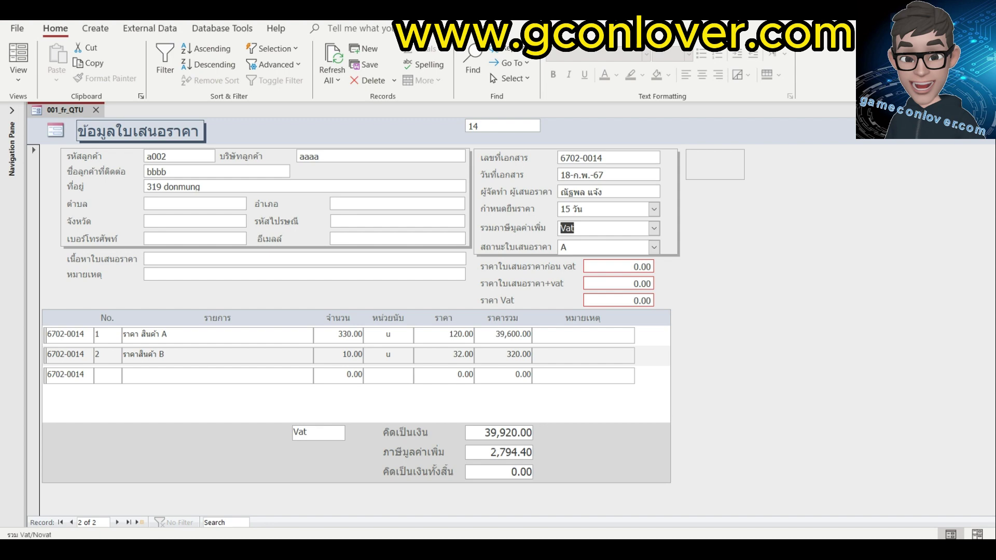
click(18, 78)
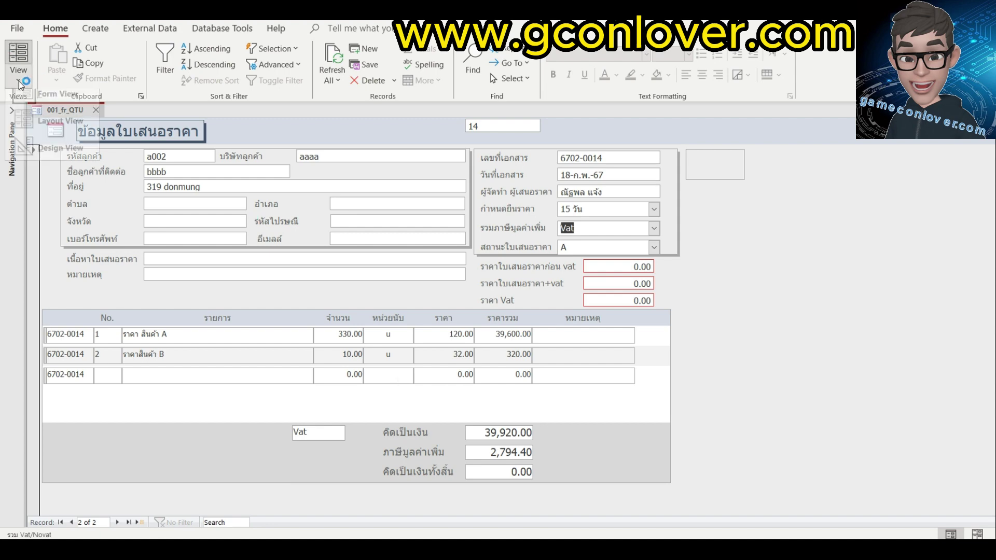
In Design View, select the footer box showing the VAT choice and check its name, Vata.
click(57, 160)
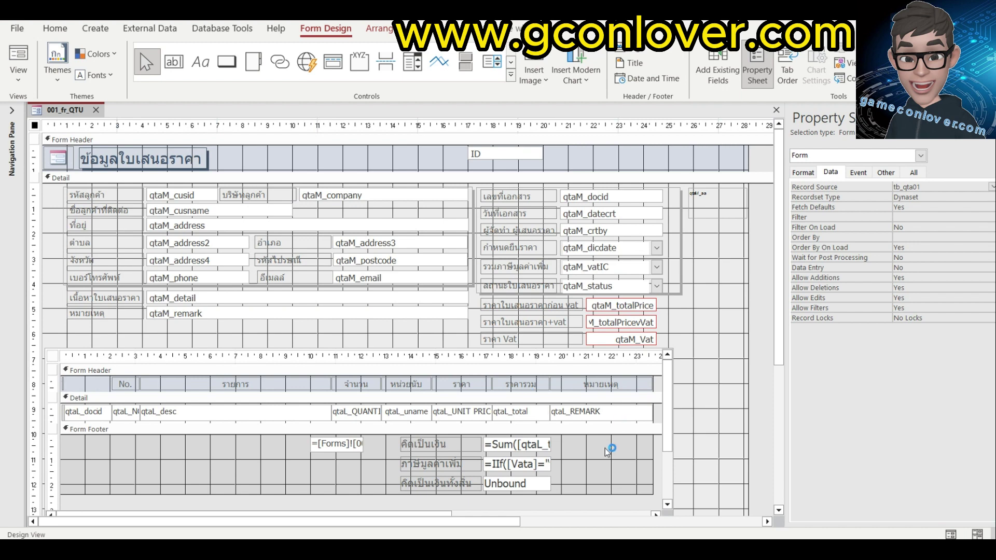
click(349, 448)
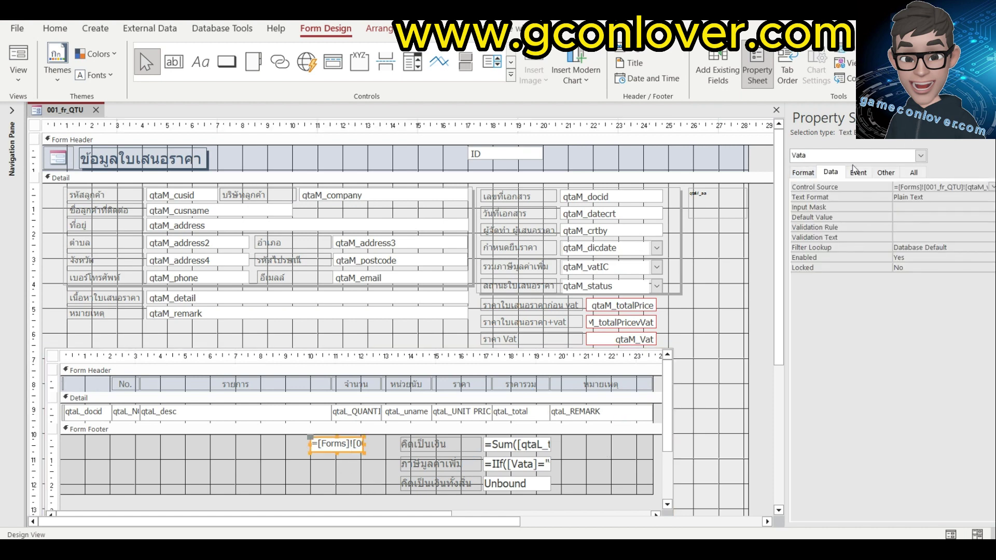
click(886, 173)
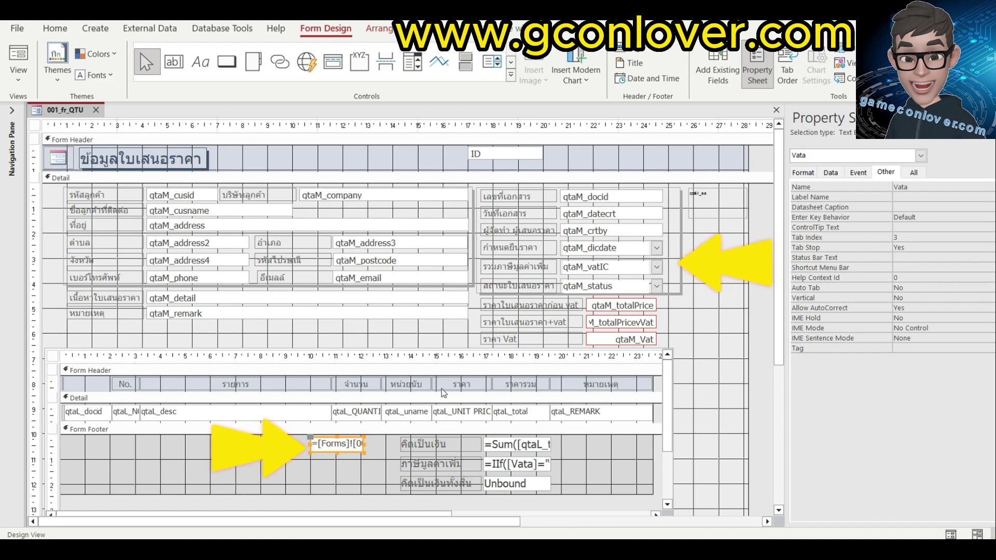
click(831, 173)
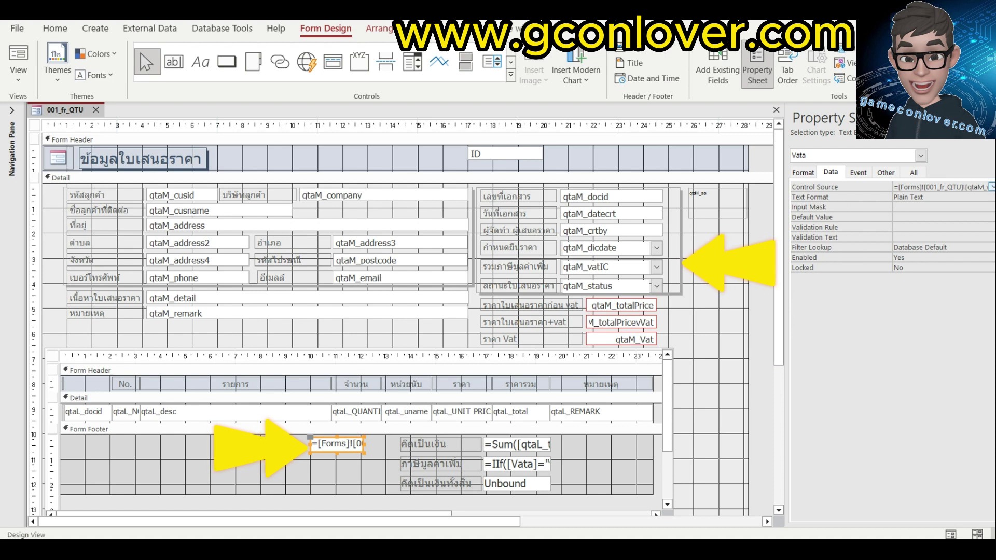
Replace its Control Source with =[Forms]![001_fr_QTU]![qtaM_vatIC] using Expression Builder.
key(ctrl+F2)
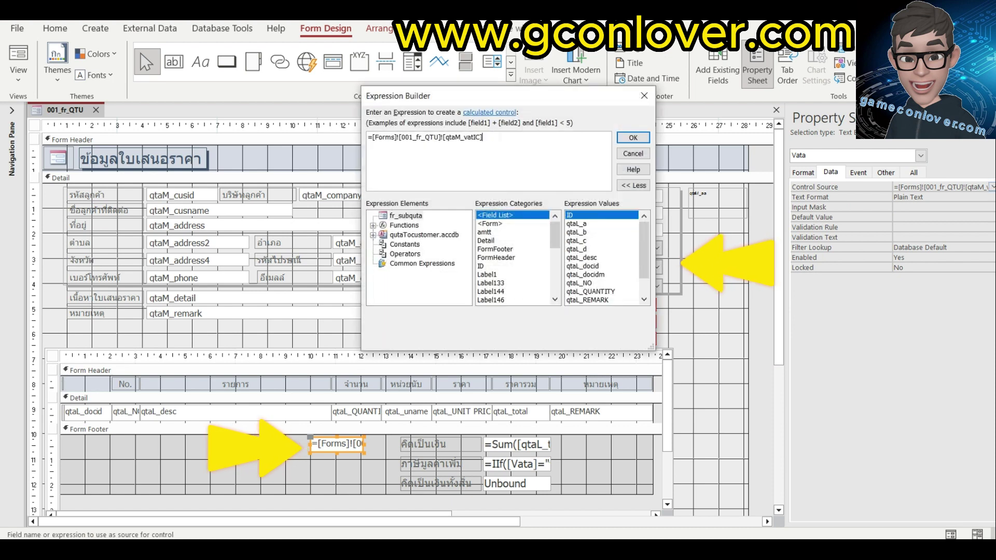
key(ctrl+x)
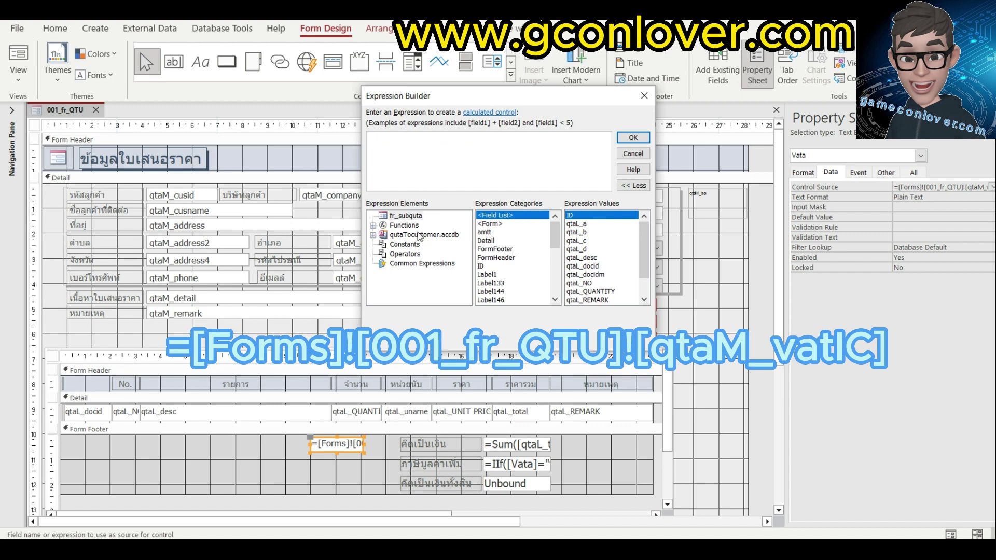
double_click(421, 235)
double_click(409, 264)
double_click(431, 273)
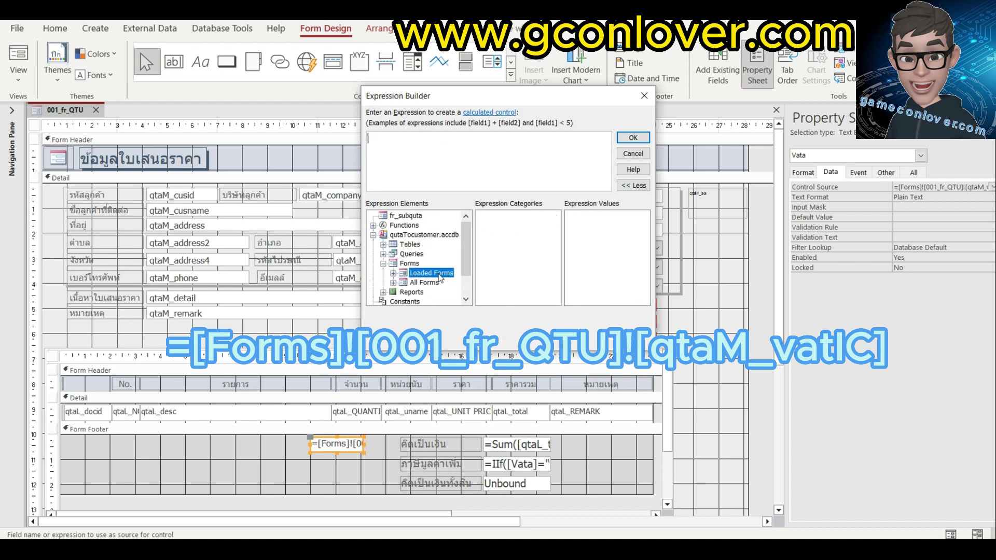
click(432, 283)
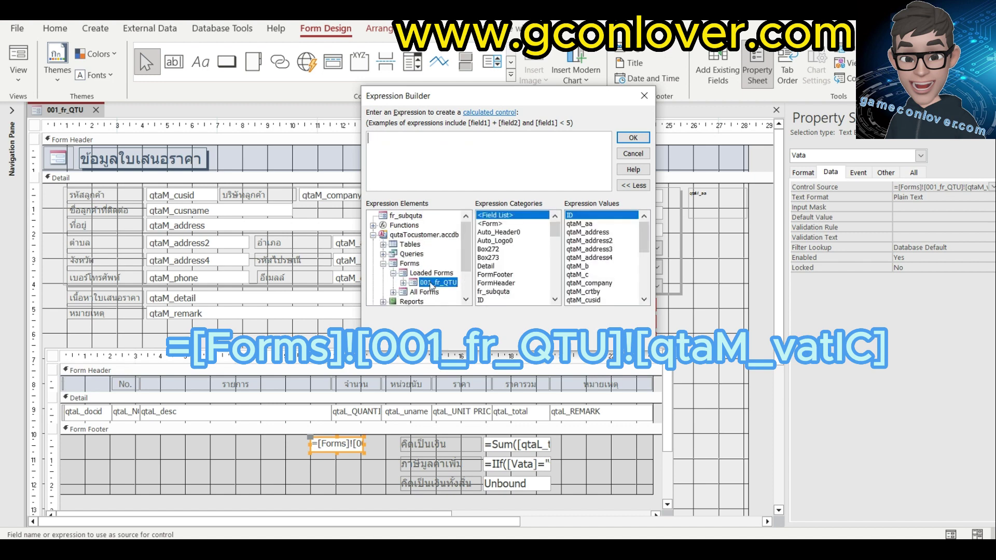
drag(555, 230, 555, 287)
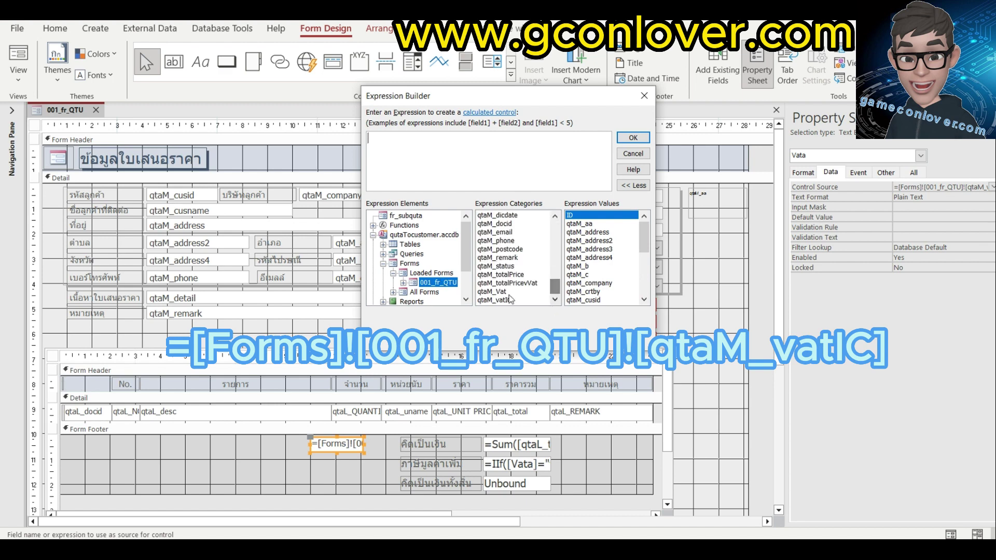
click(505, 300)
double_click(506, 300)
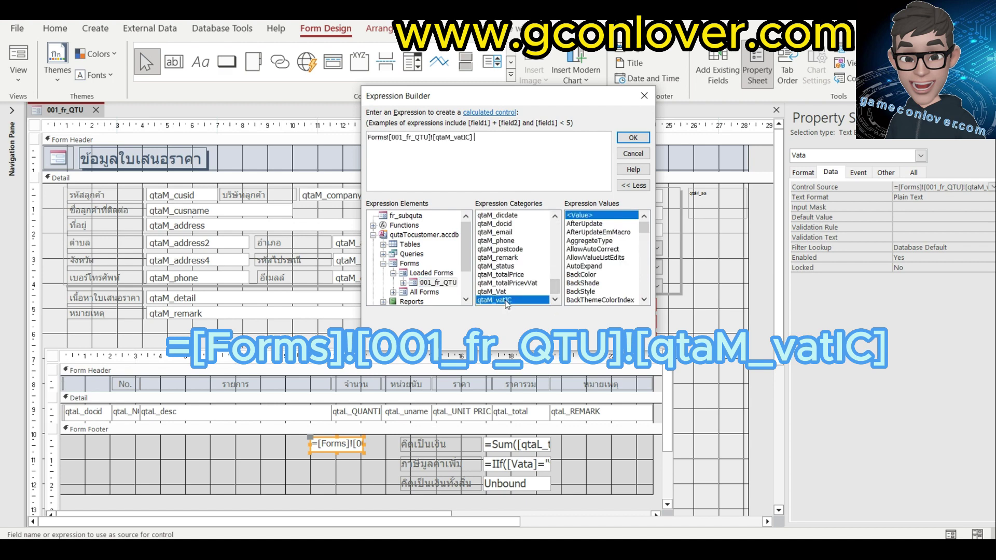
click(618, 141)
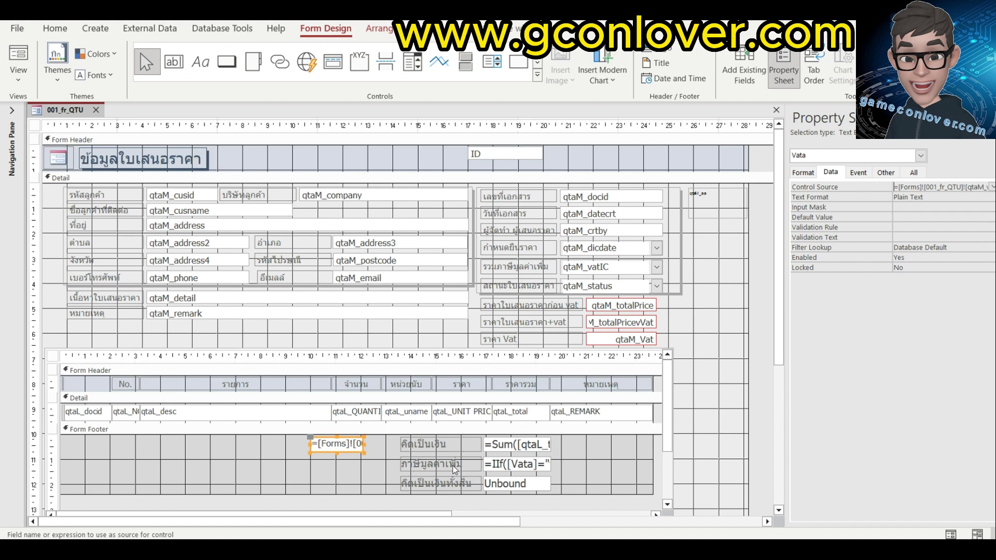
Rename the footer VAT box from Text143 to vatacc.
click(507, 467)
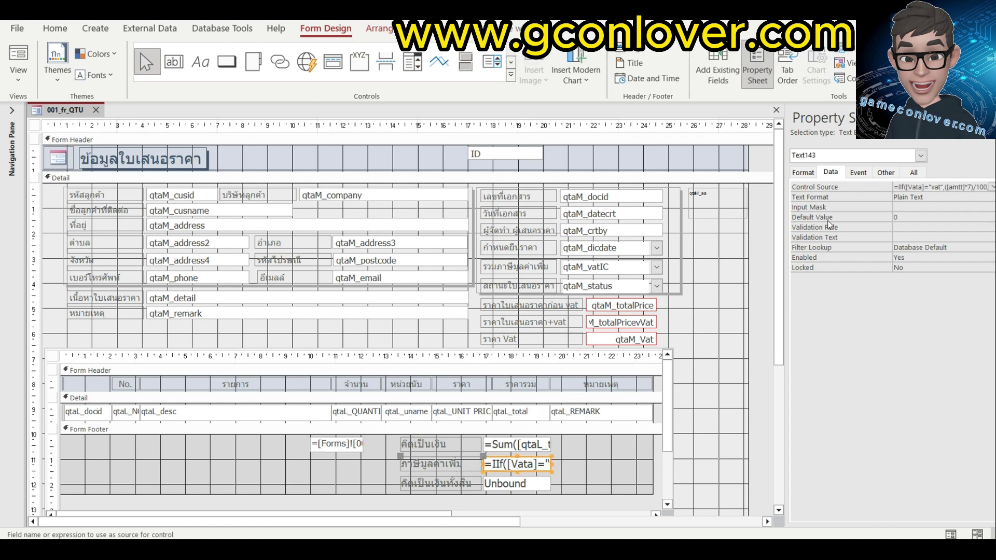
click(886, 172)
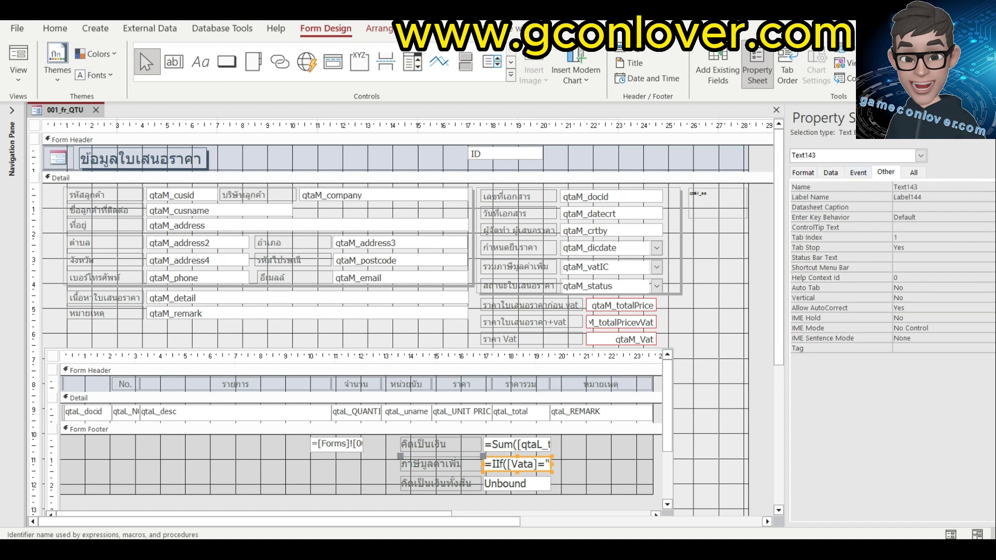
click(858, 188)
text(vat)
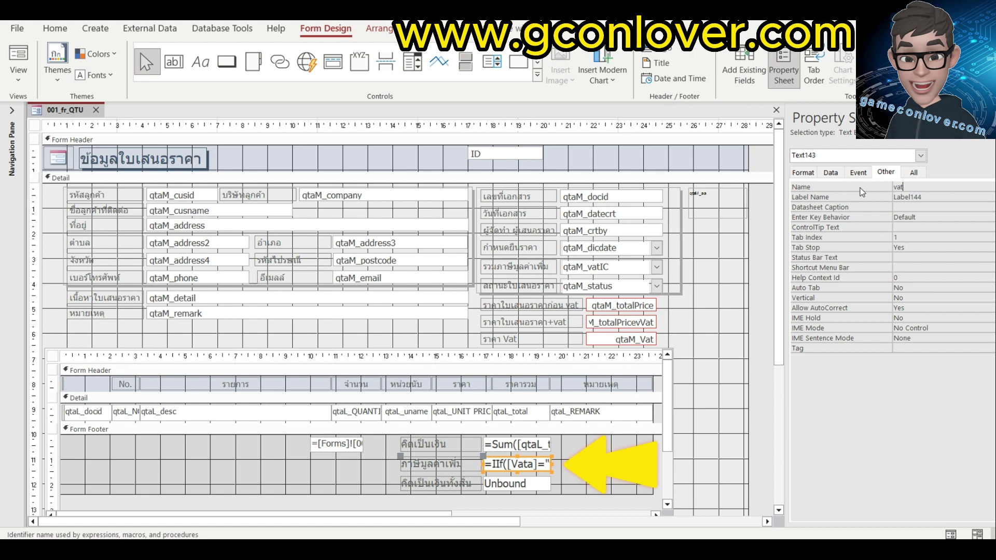
text(acc)
click(647, 432)
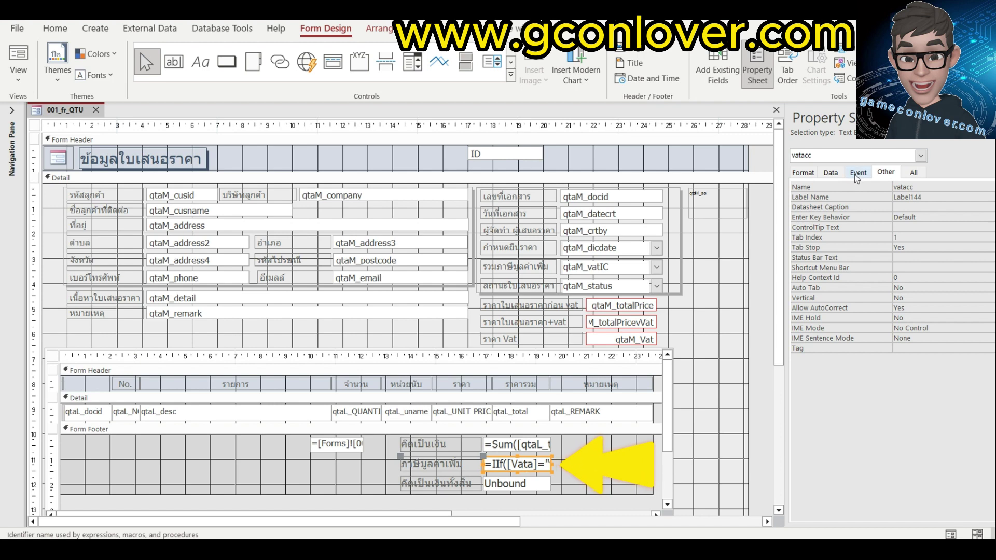
Confirm its formula =IIf([Vata]="vat",([amtt]*7)/100,0) and view the form with data.
click(830, 173)
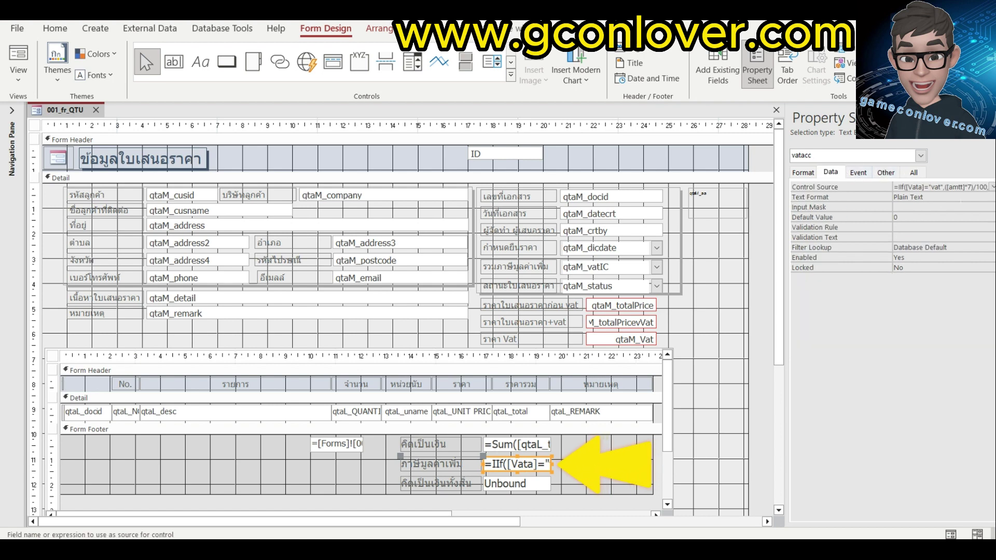
click(992, 187)
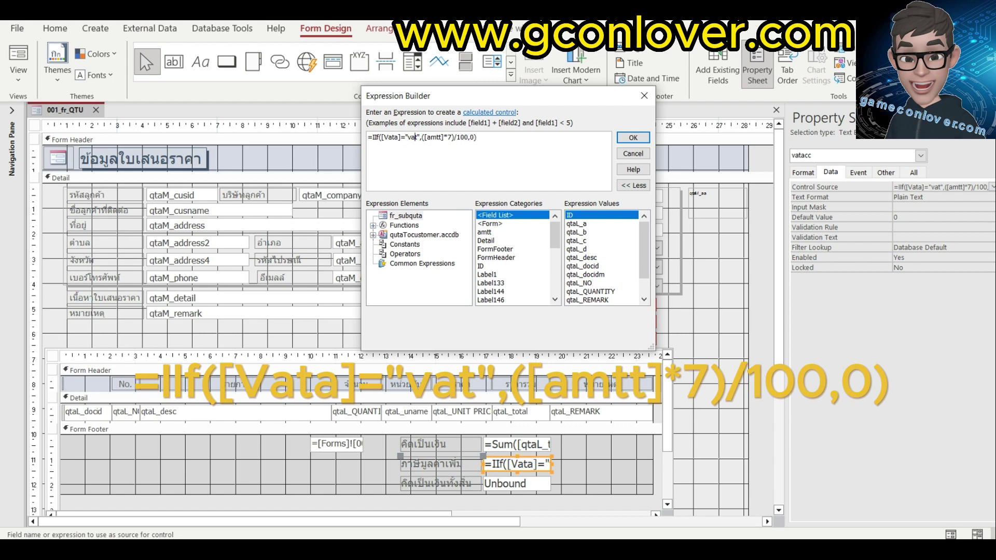
click(633, 138)
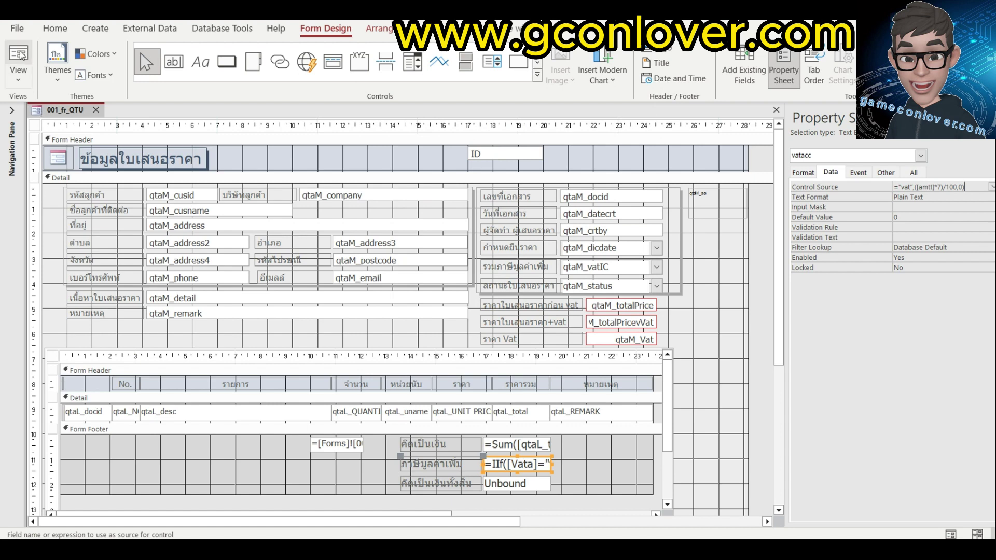
click(18, 62)
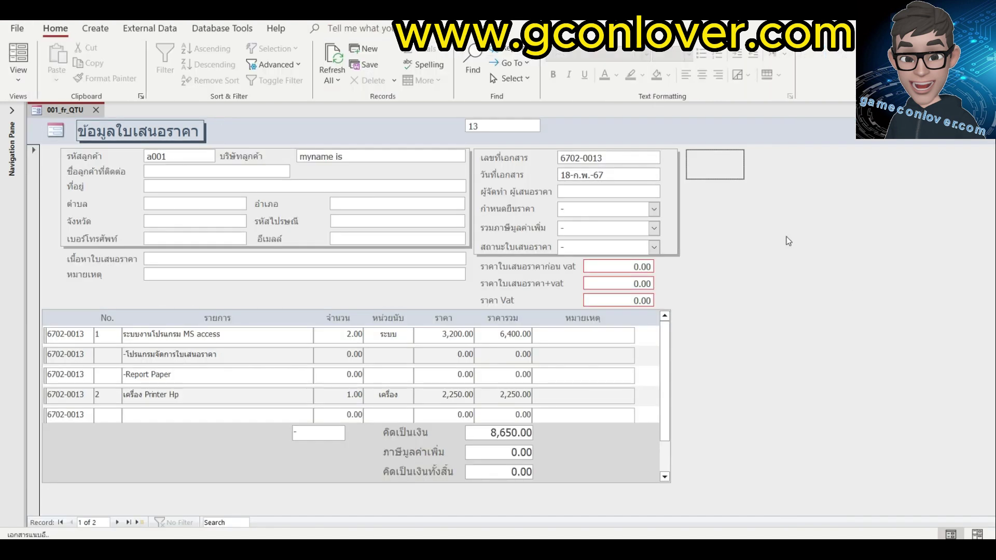
Set VAT to Vat, change the Printer Hp price to 3200, then switch VAT to No Vat.
click(655, 228)
key(Down)
key(Down)
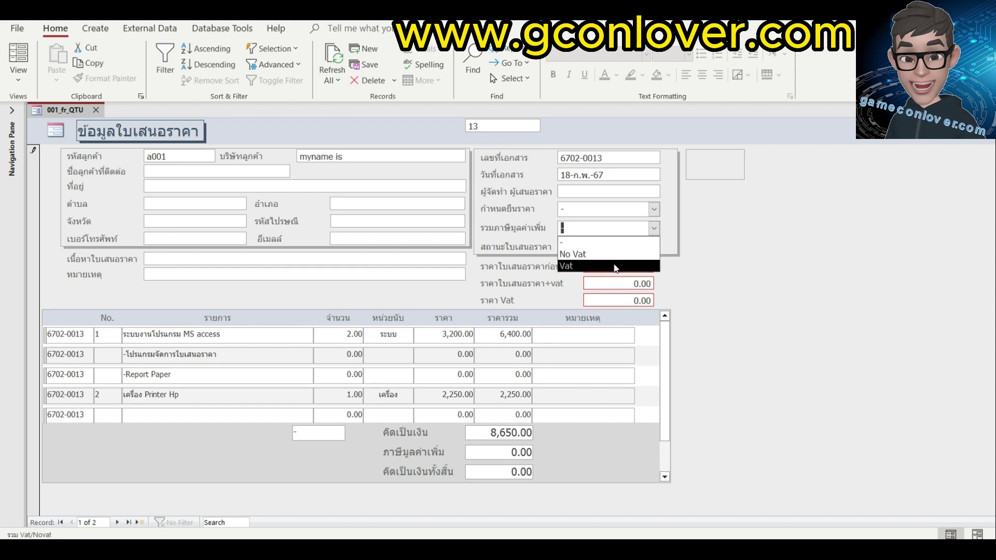
key(Return)
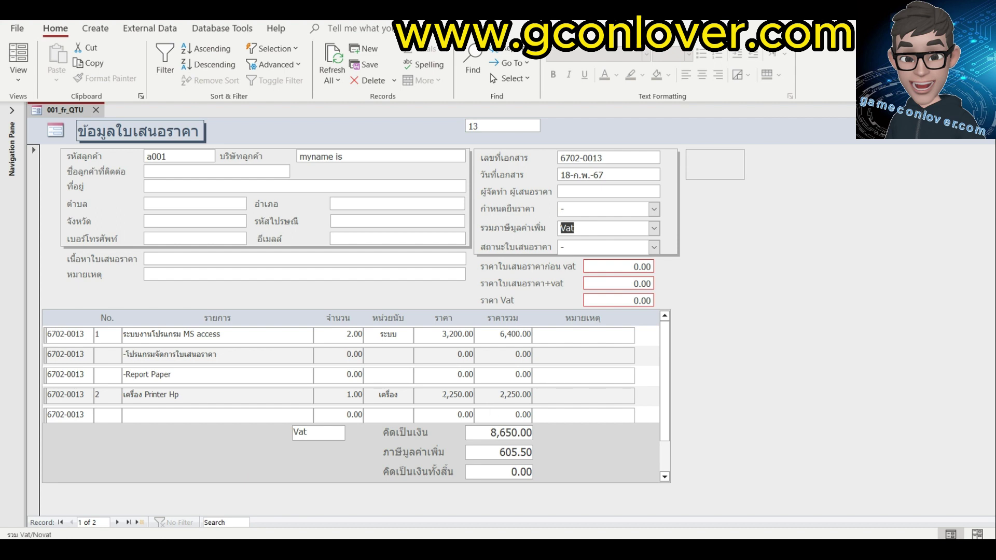
click(515, 394)
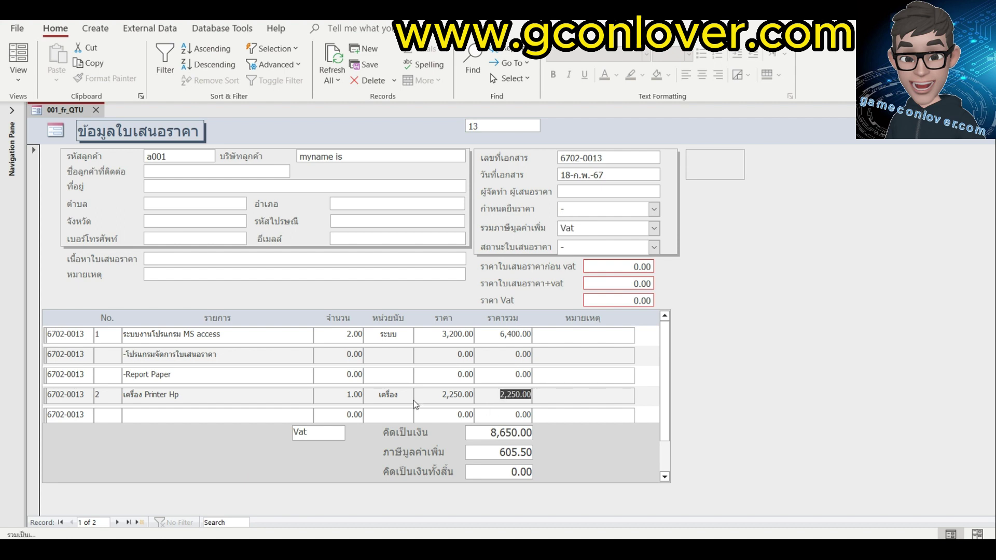
text(3200)
key(Return)
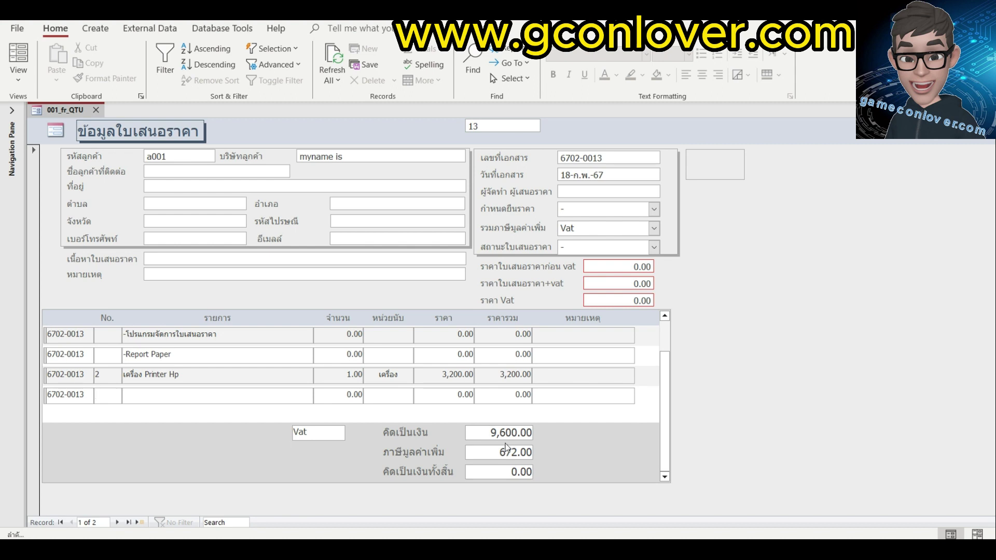
click(653, 228)
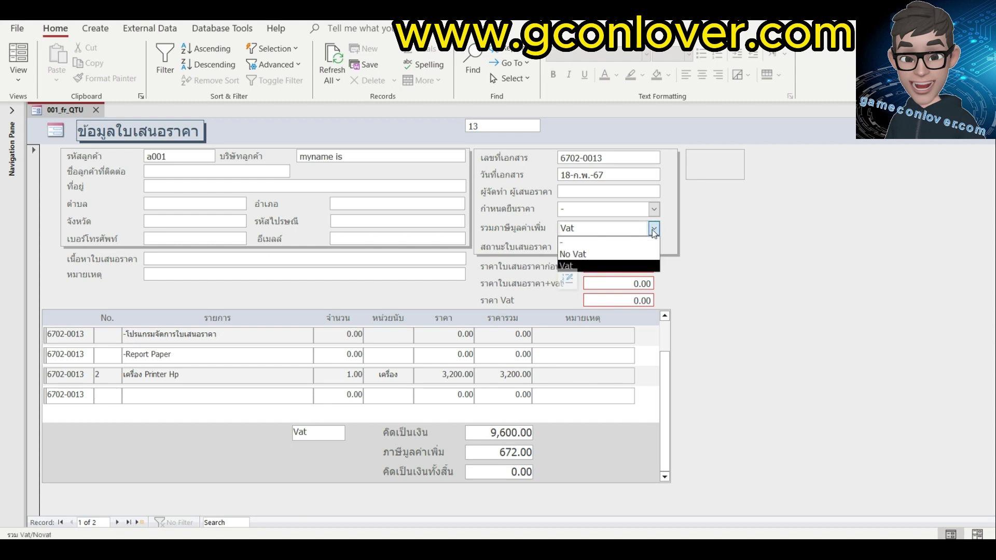
click(578, 252)
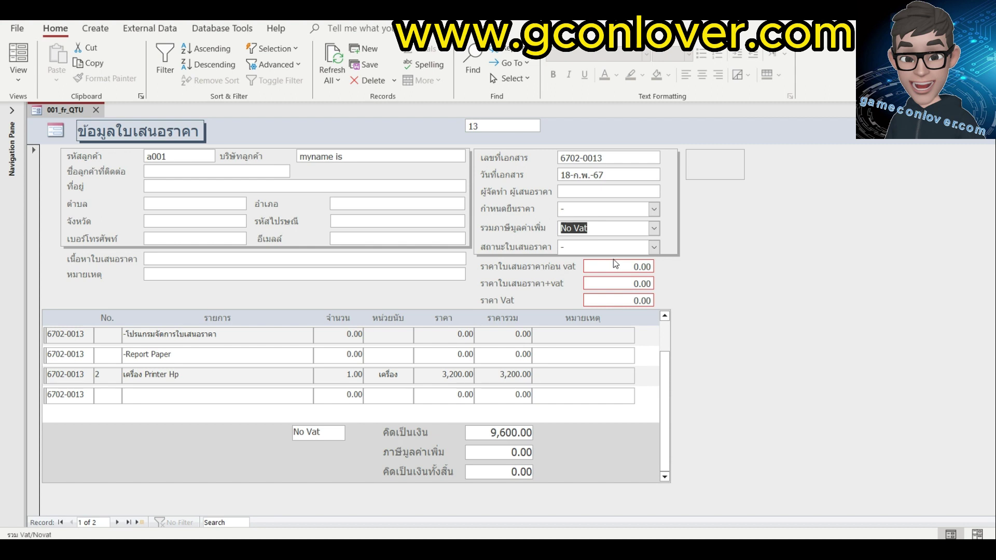
In Design View, review the subtotal and VAT box formulas and select the empty grand total box.
click(15, 82)
click(27, 155)
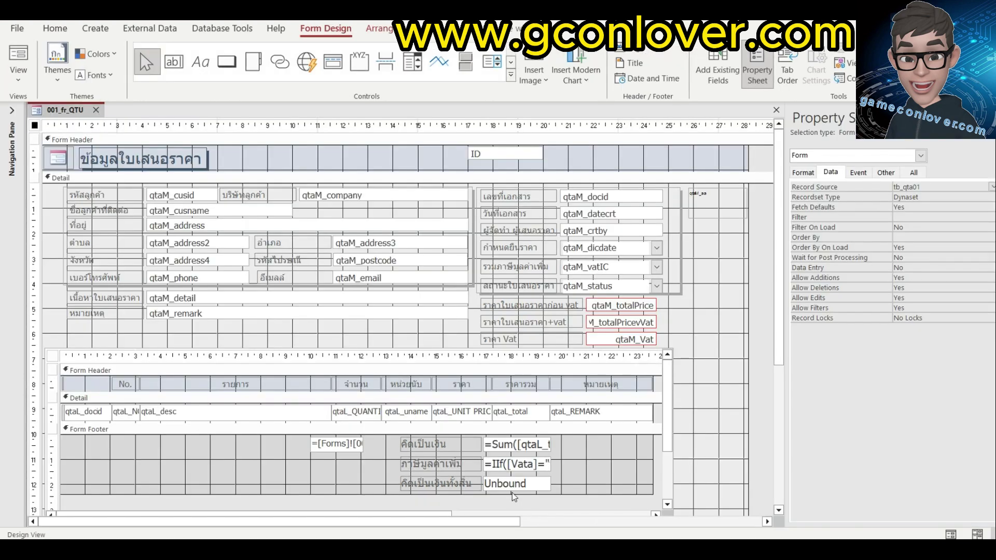
click(516, 488)
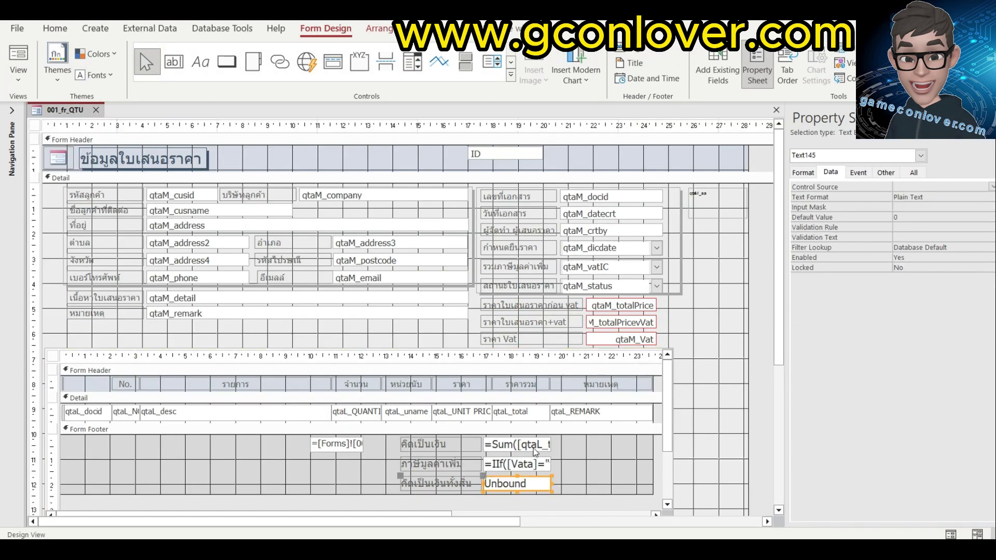
click(529, 465)
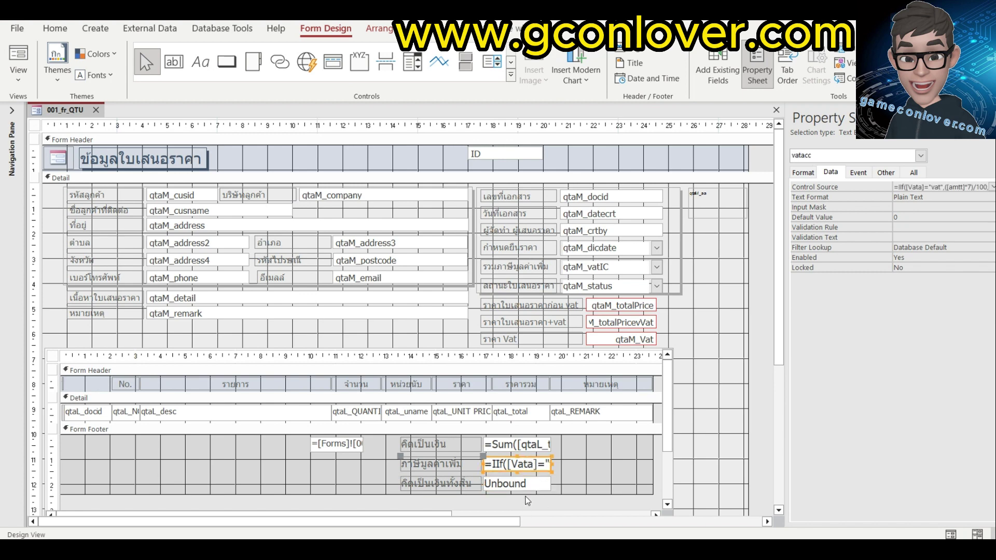
click(526, 441)
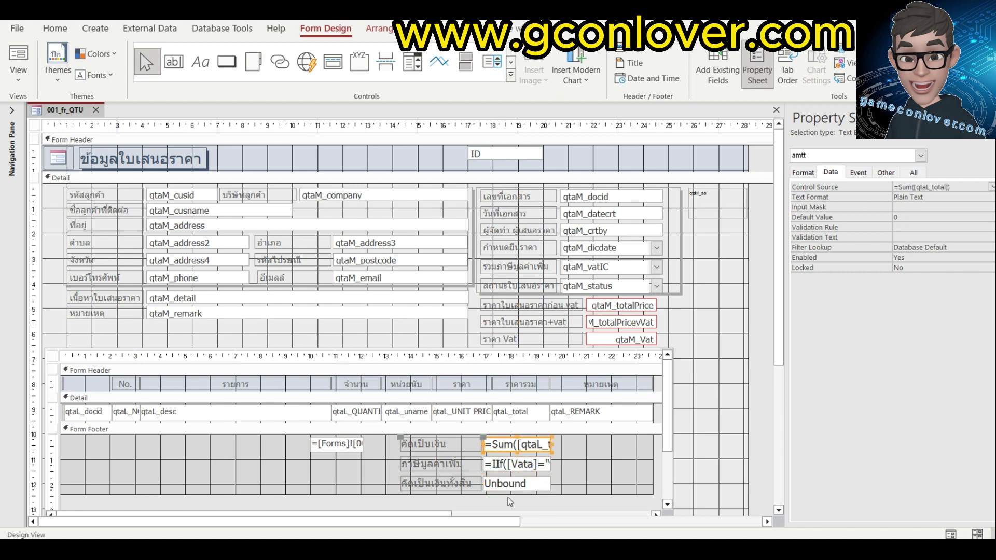
click(512, 488)
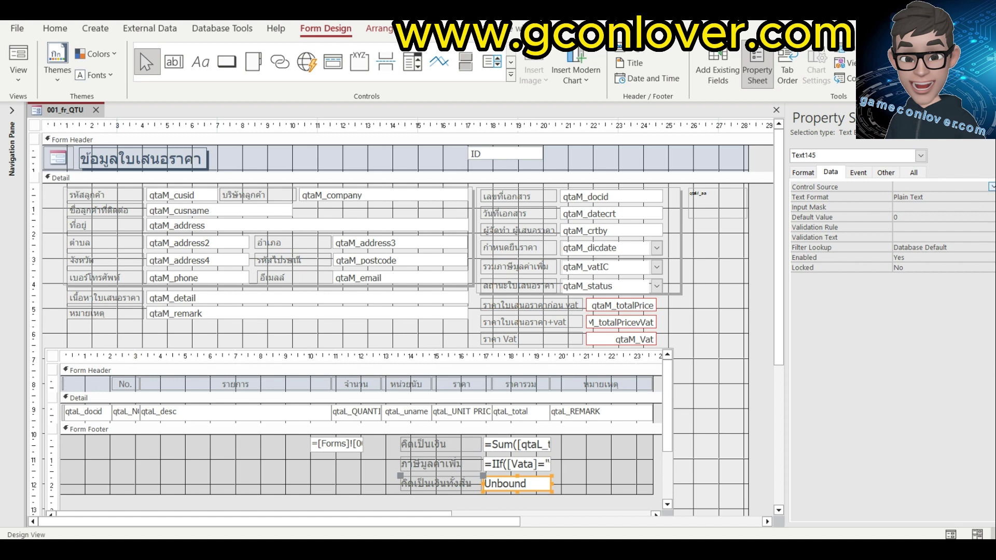
Set the grand total's Control Source to =[amtt]+[vatacc] and view the form with data.
click(992, 186)
text(=)
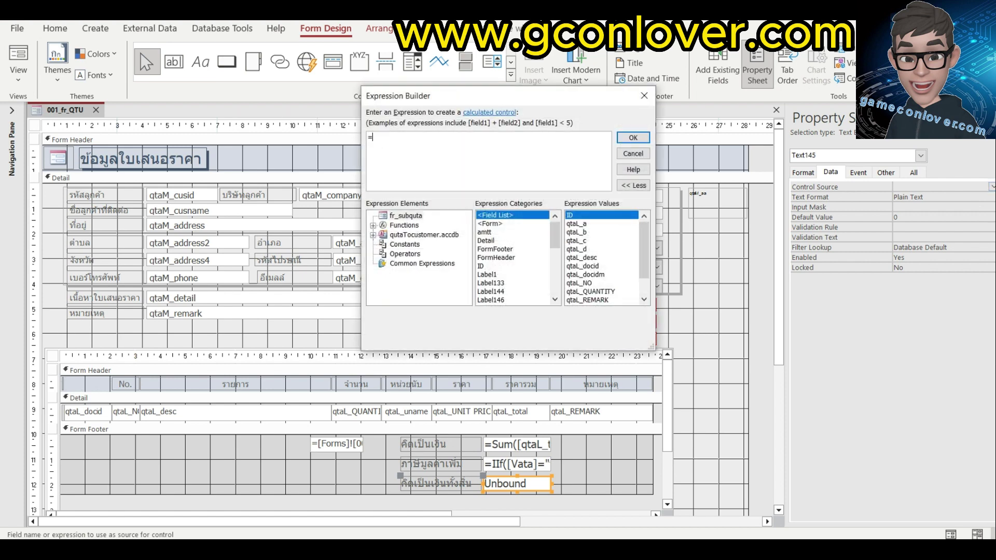
click(487, 234)
double_click(487, 233)
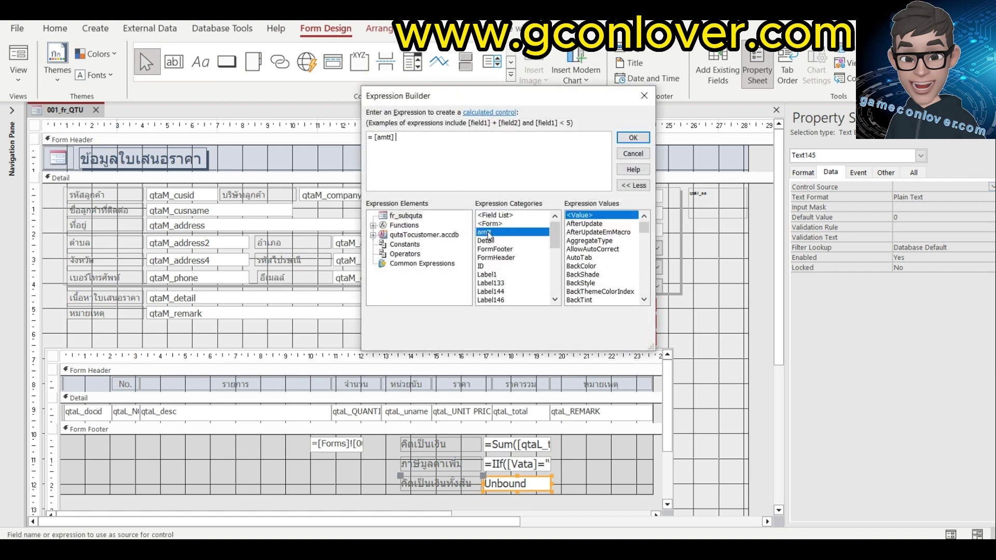
text(+)
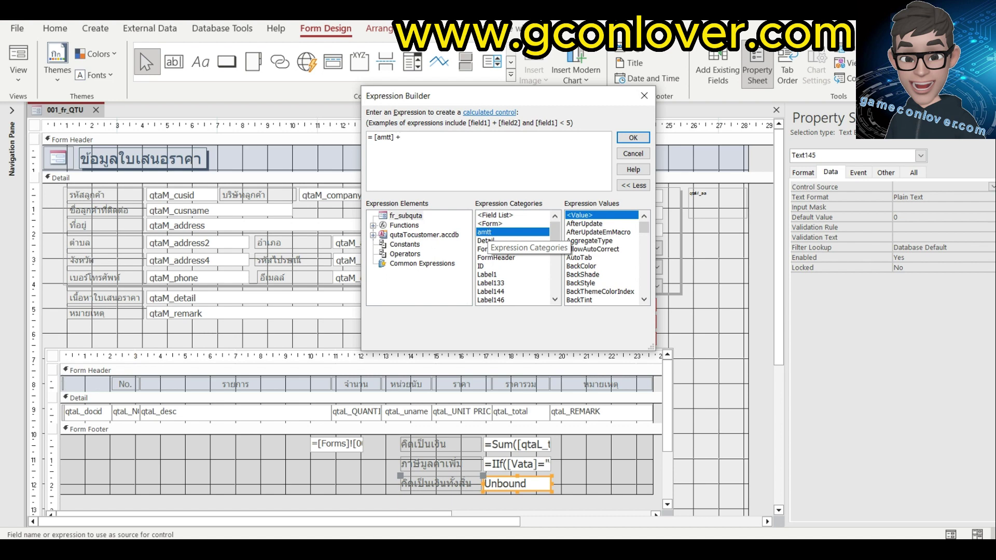
text(v)
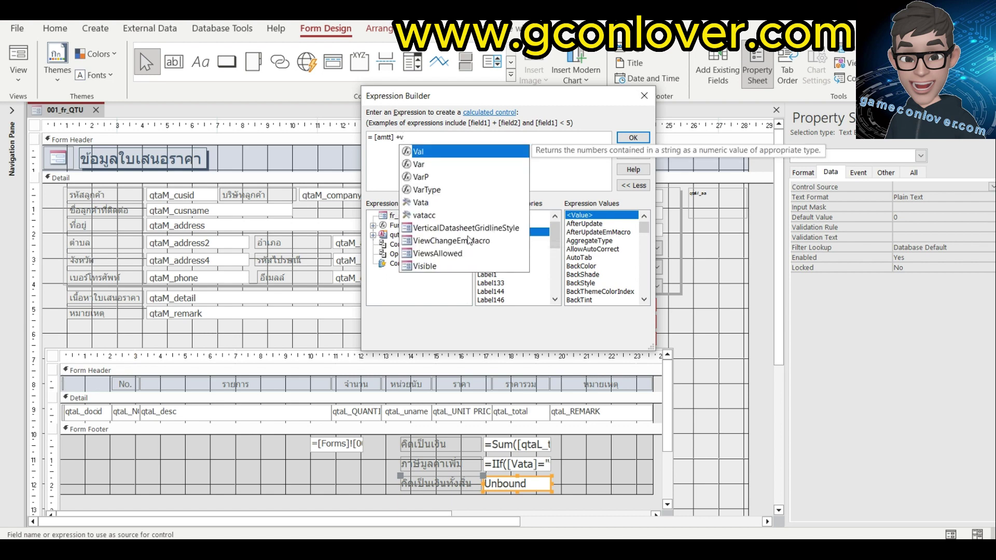
double_click(424, 215)
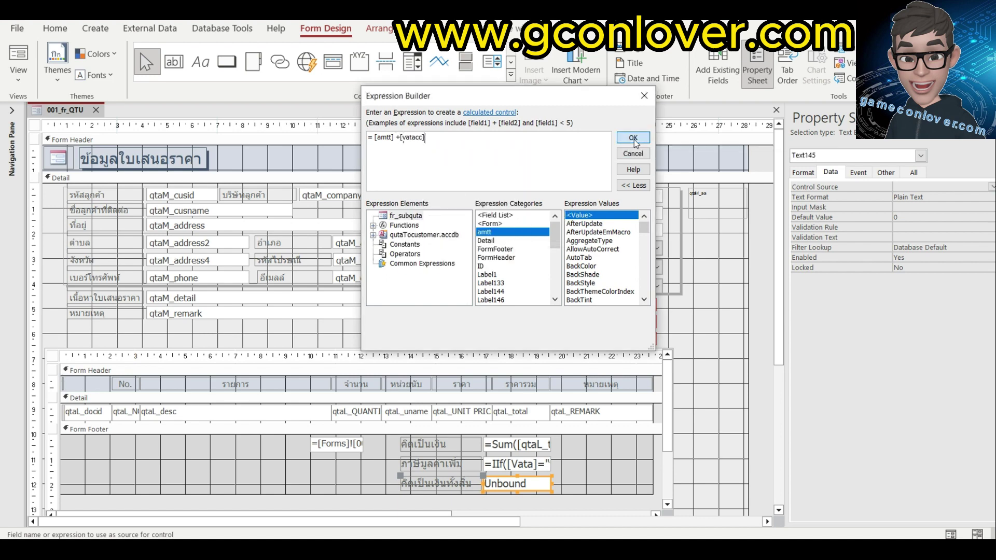
click(633, 138)
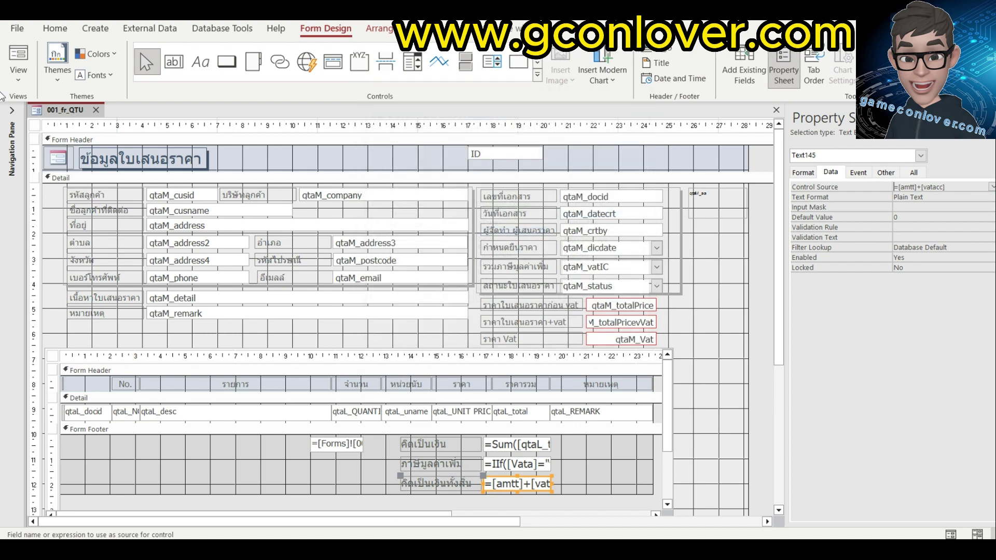
click(18, 58)
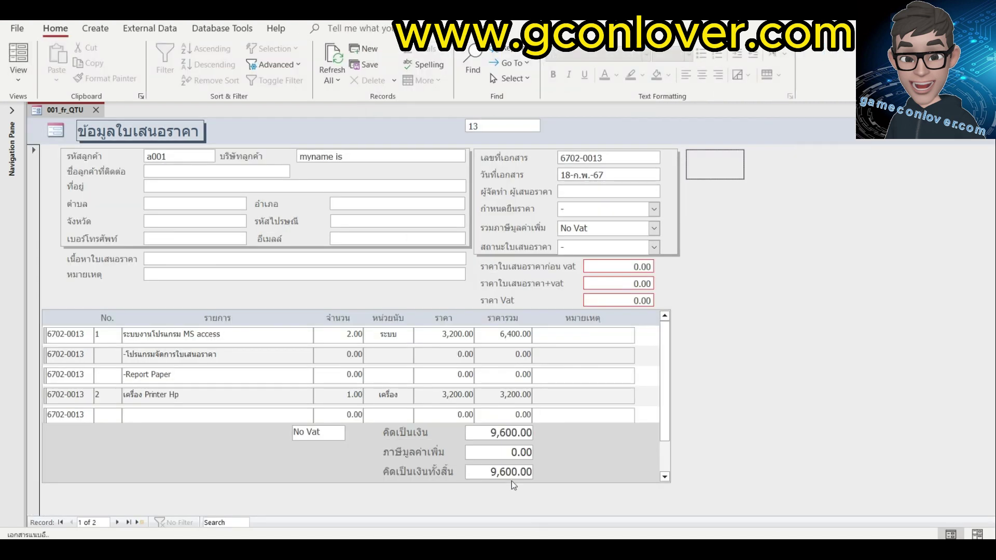
Apply Vat for a 10,272.00 total, then start a quotation for customer a003 with 7 วัน validity and status A.
click(654, 228)
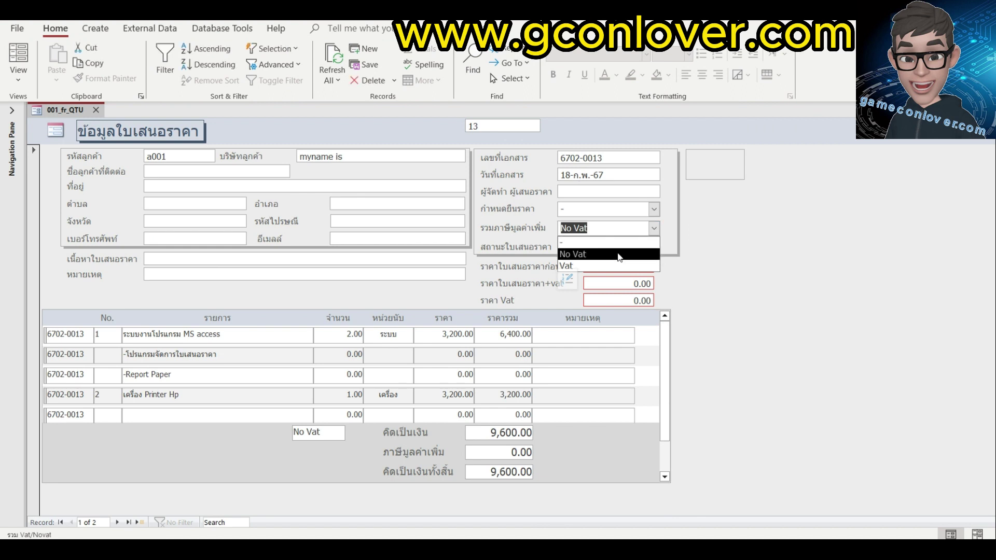
click(608, 266)
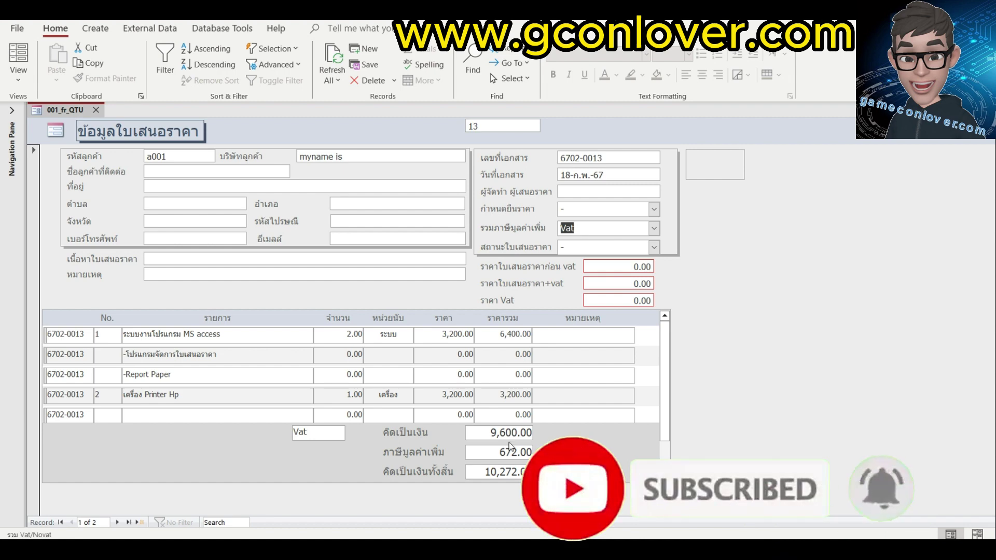
click(138, 522)
text(a003)
key(Return)
click(654, 209)
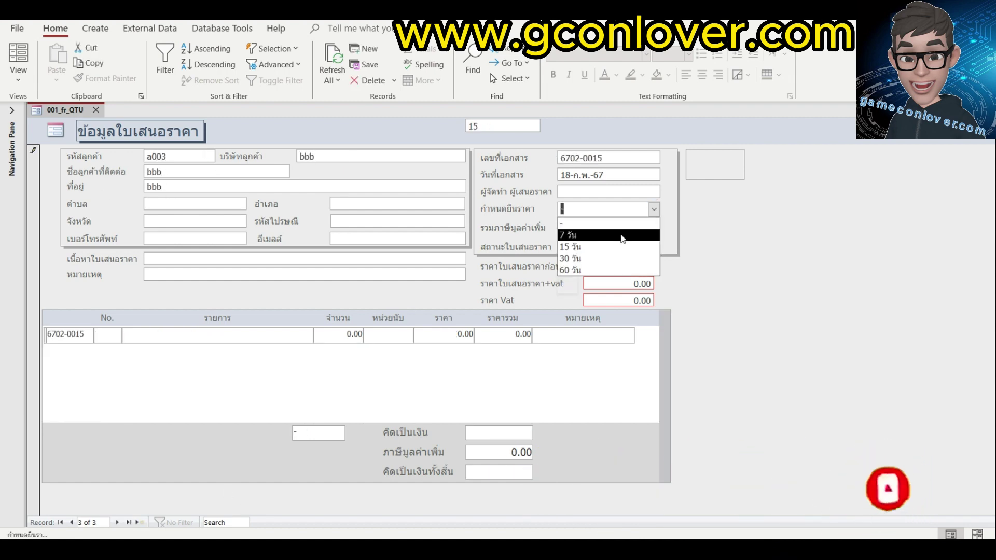
click(610, 275)
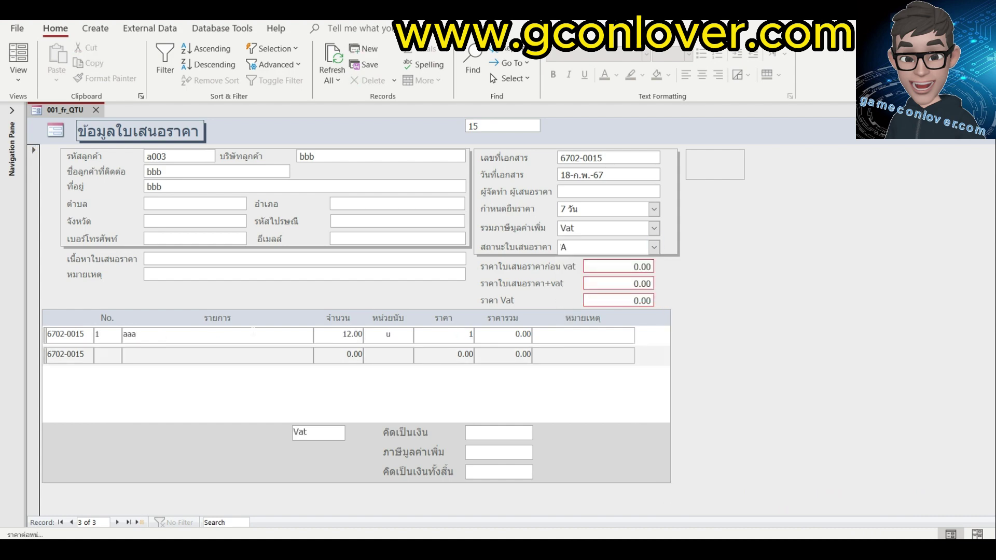